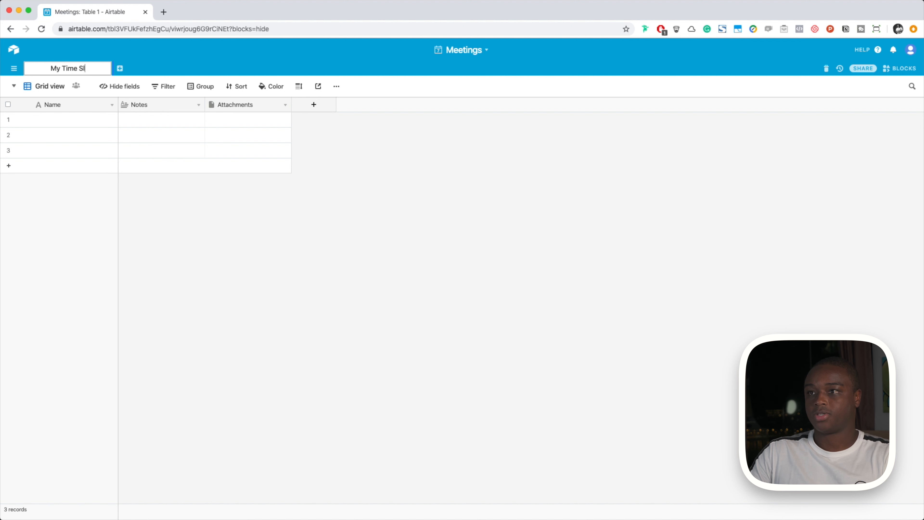
Step: Finish naming the table My Time Slots and rename its grid view as Available Slots
{"action": "key", "text": "Return"}
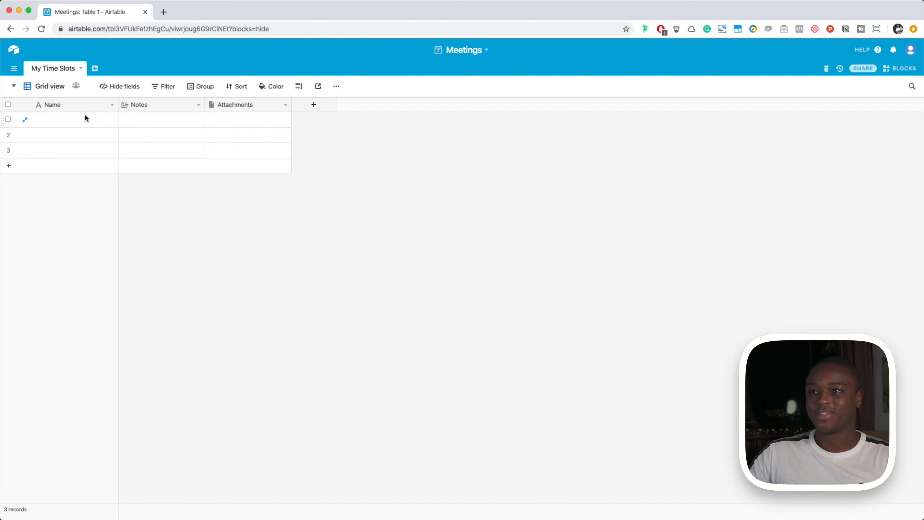
{"action": "double_click", "coordinate": [43, 85]}
{"action": "type", "text": "Av"}
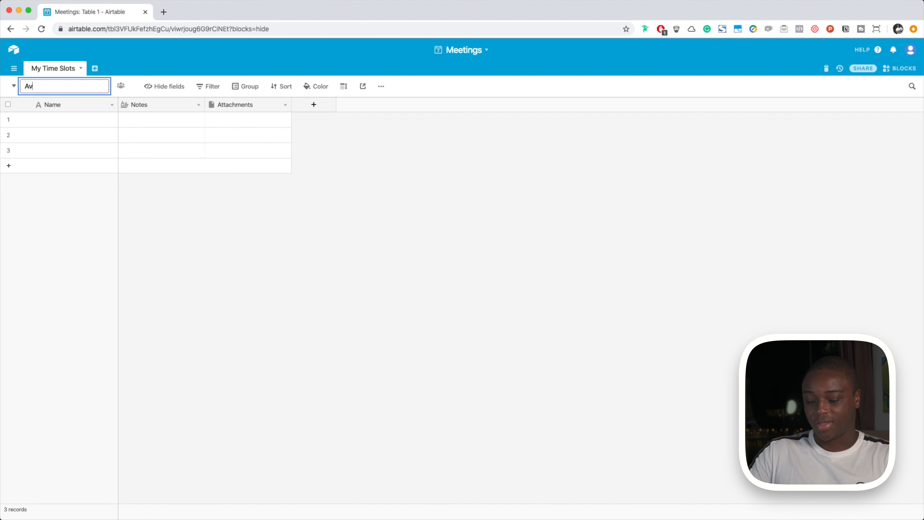
{"action": "type", "text": "ailable Slots"}
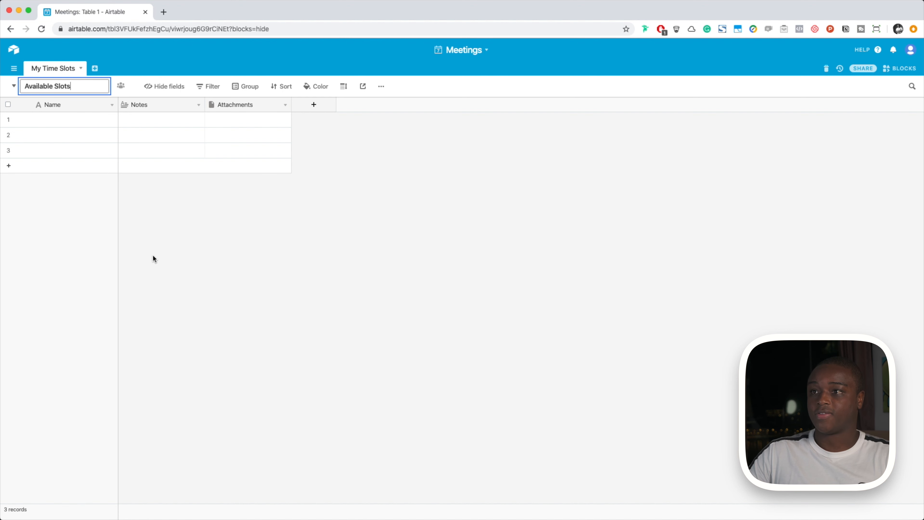
{"action": "key", "text": "Return"}
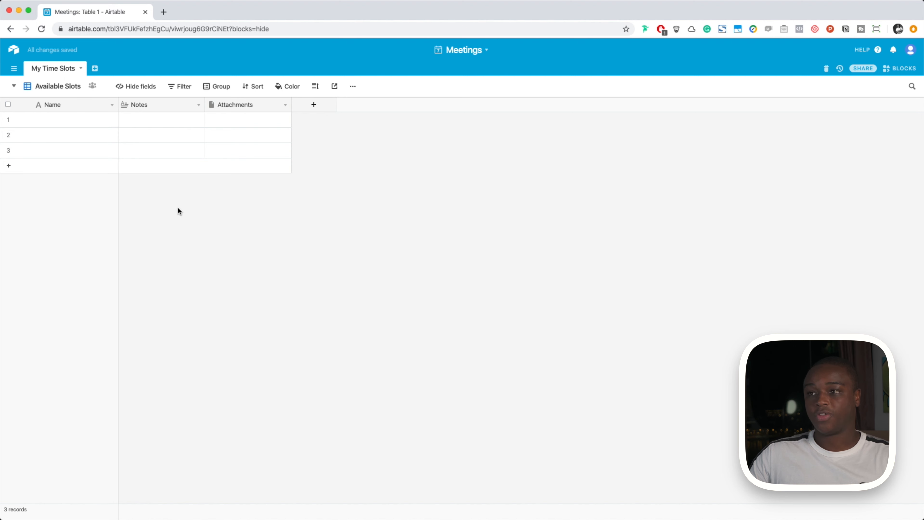
Step: Turn the Notes field into a Date field named Date and Time, including time and using the same time zone (GMT) for all collaborators
{"action": "double_click", "coordinate": [142, 106]}
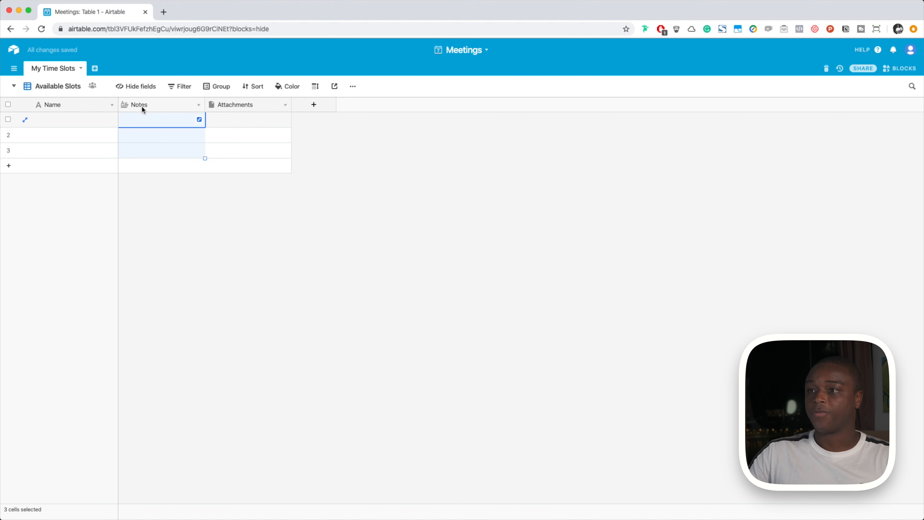
{"action": "left_click", "coordinate": [170, 148]}
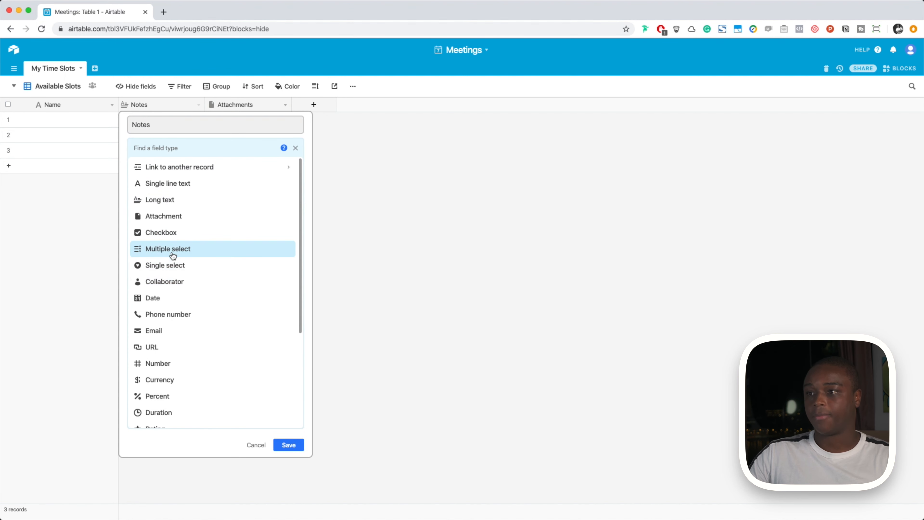
{"action": "left_click", "coordinate": [181, 298]}
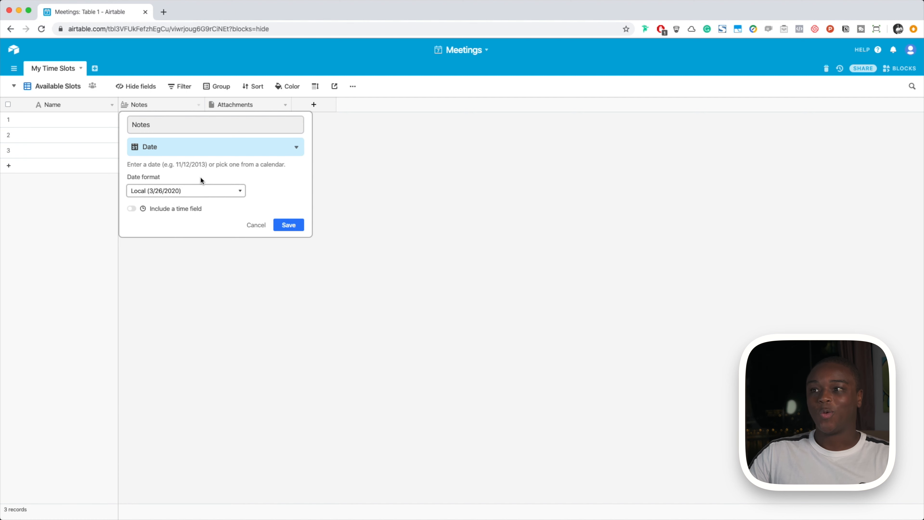
{"action": "left_click", "coordinate": [159, 125]}
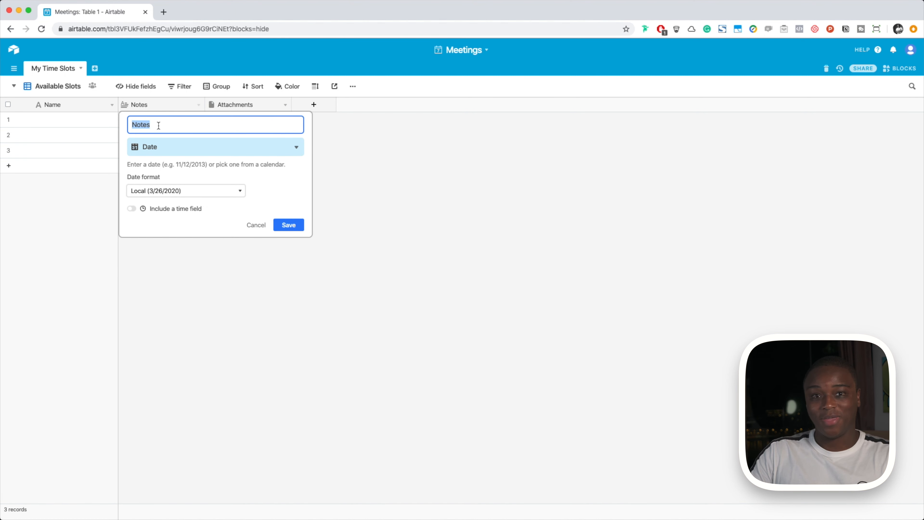
{"action": "type", "text": "Date "}
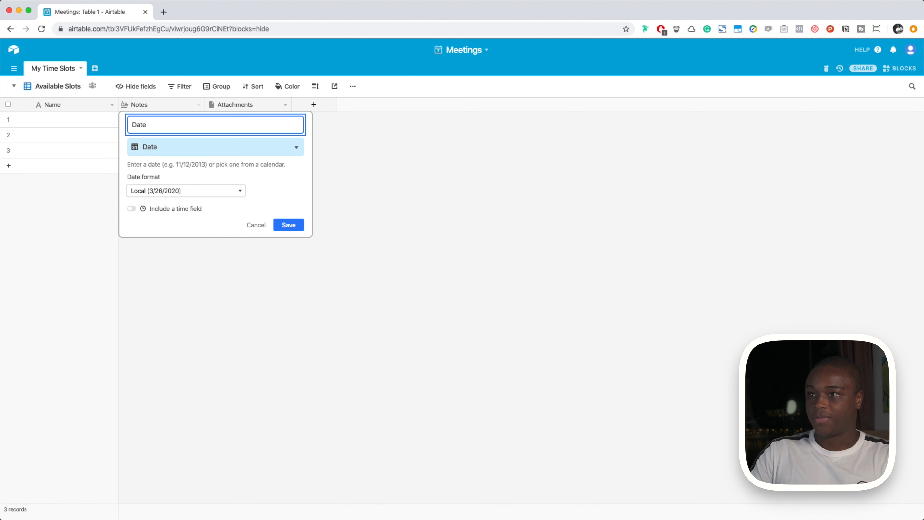
{"action": "type", "text": "and Time"}
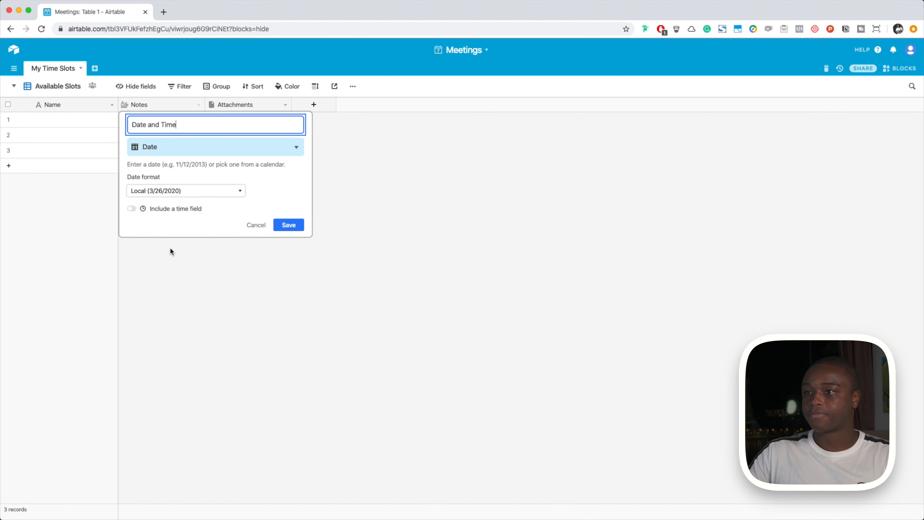
{"action": "left_click", "coordinate": [133, 211]}
{"action": "left_click", "coordinate": [131, 258]}
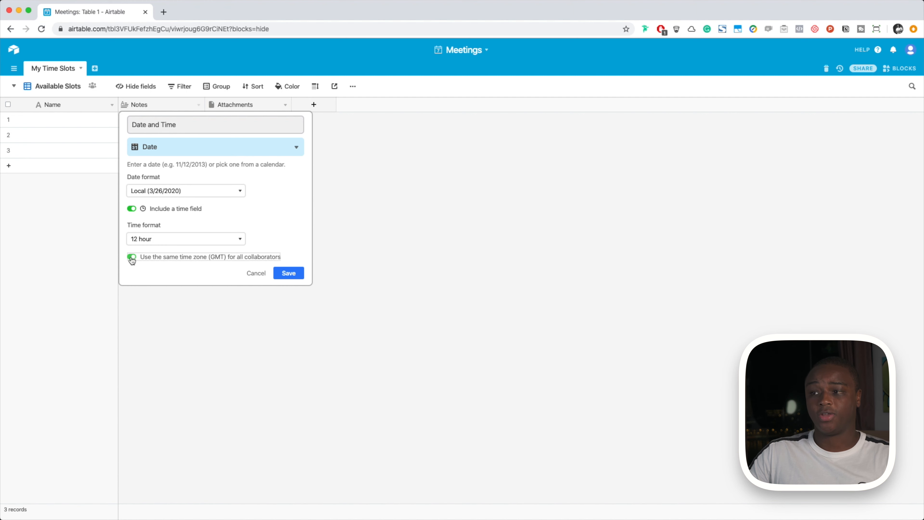
{"action": "left_click", "coordinate": [284, 268]}
Step: Delete the Attachments field and widen the Date and Time column
{"action": "left_click", "coordinate": [245, 105]}
{"action": "right_click", "coordinate": [245, 107]}
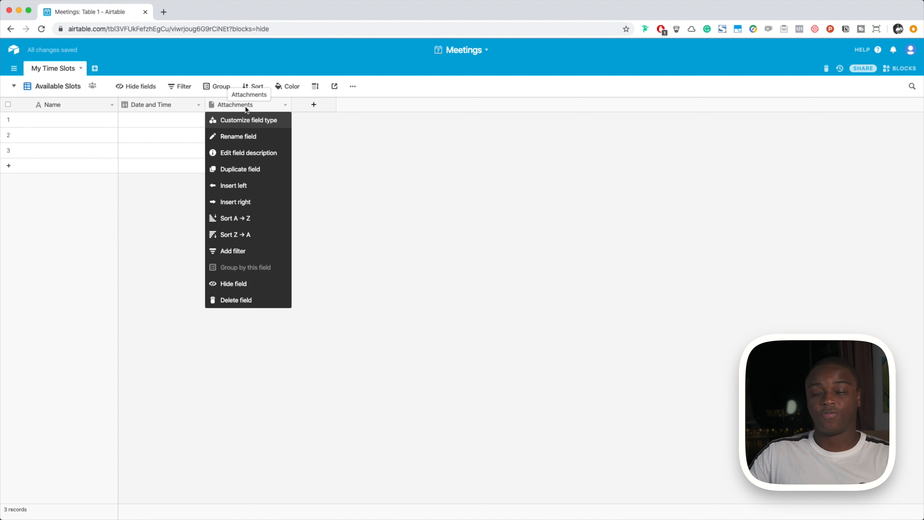
{"action": "left_click", "coordinate": [246, 300]}
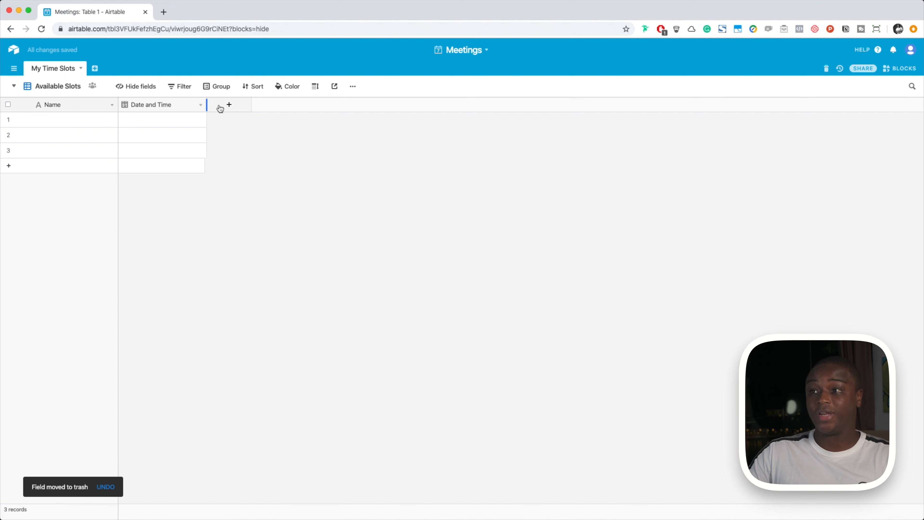
{"action": "left_click_drag", "start_coordinate": [220, 108], "coordinate": [261, 105]}
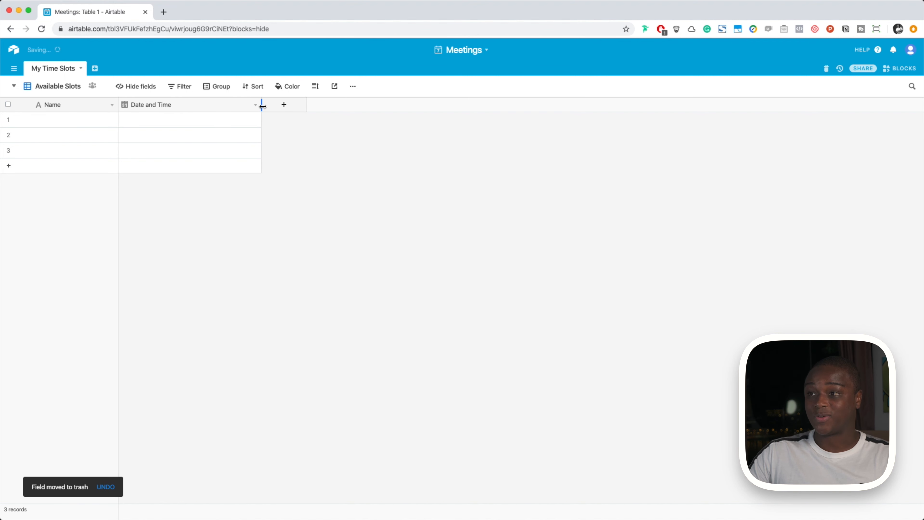
Step: Rename the primary Name field as Event and change its type to Formula
{"action": "double_click", "coordinate": [59, 105]}
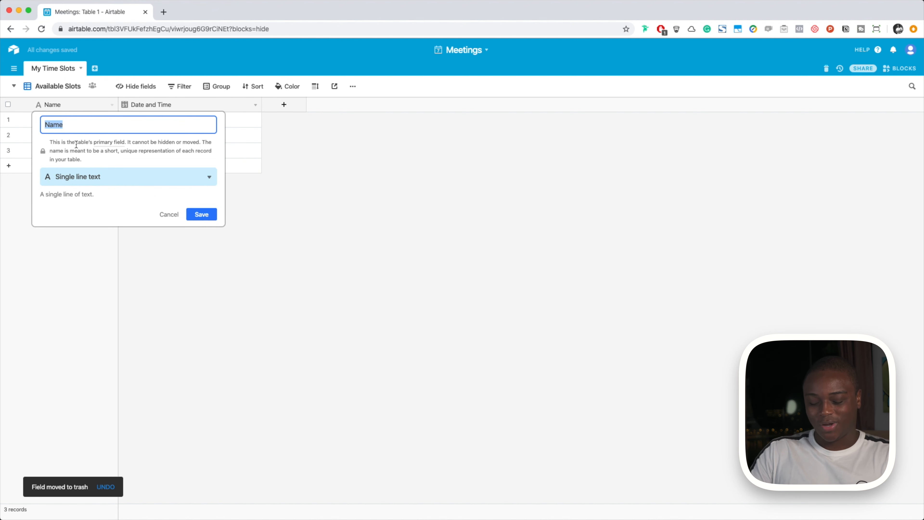
{"action": "type", "text": "Event"}
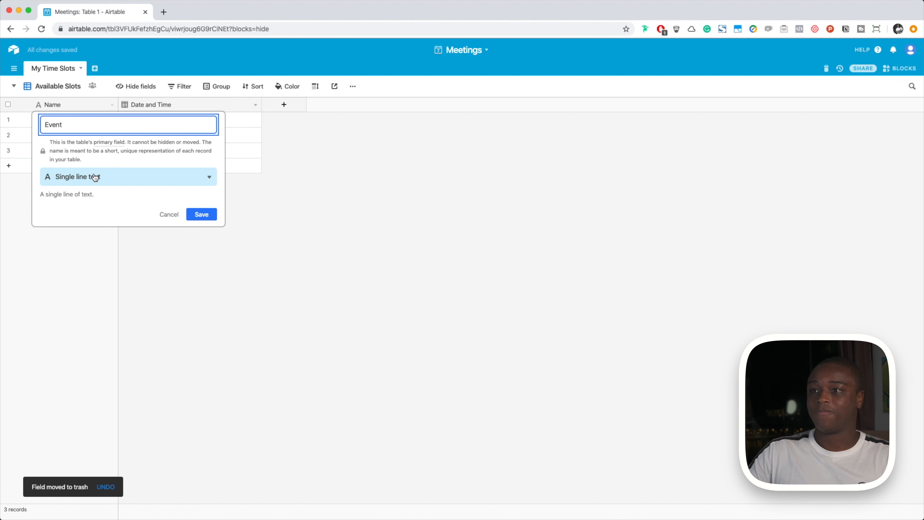
{"action": "left_click", "coordinate": [92, 177]}
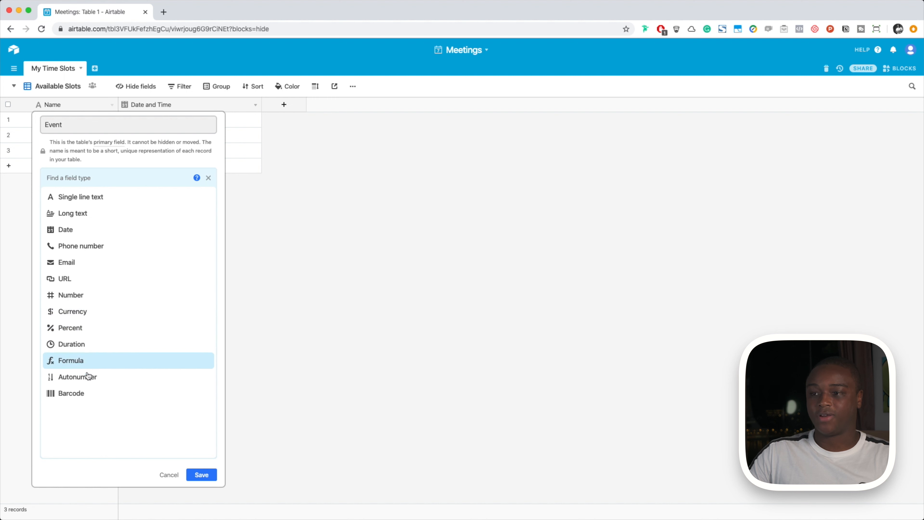
{"action": "left_click", "coordinate": [87, 361]}
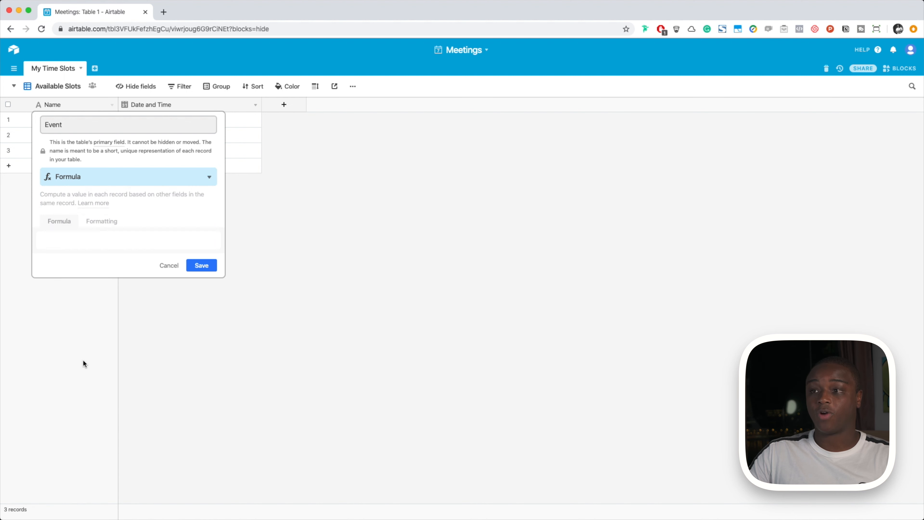
Step: Enter the formula "Meeting on " {Date and Time} for the Event field and try to save it
{"action": "left_click", "coordinate": [86, 239]}
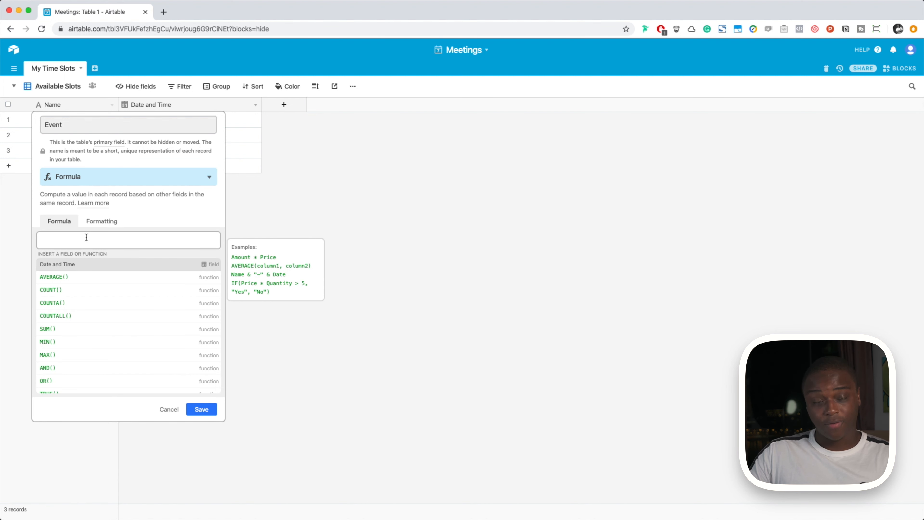
{"action": "type", "text": "\"Meeting on"}
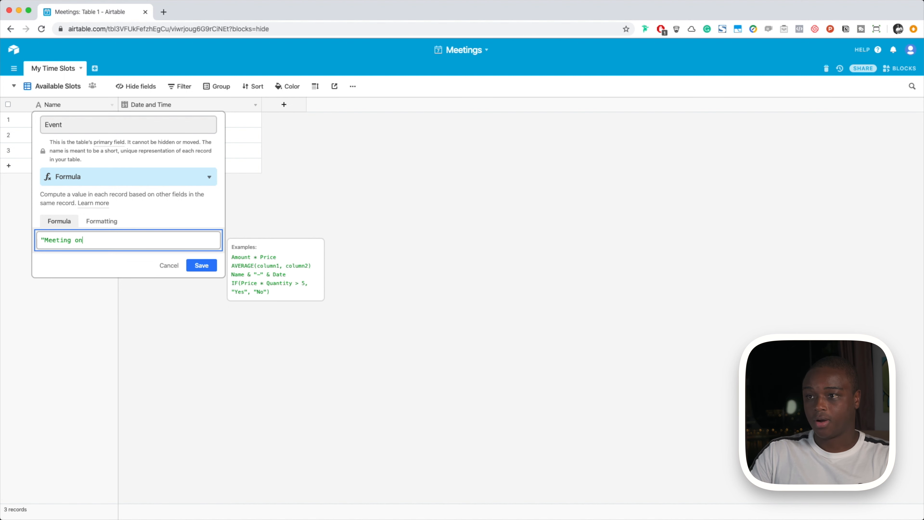
{"action": "type", "text": " \""}
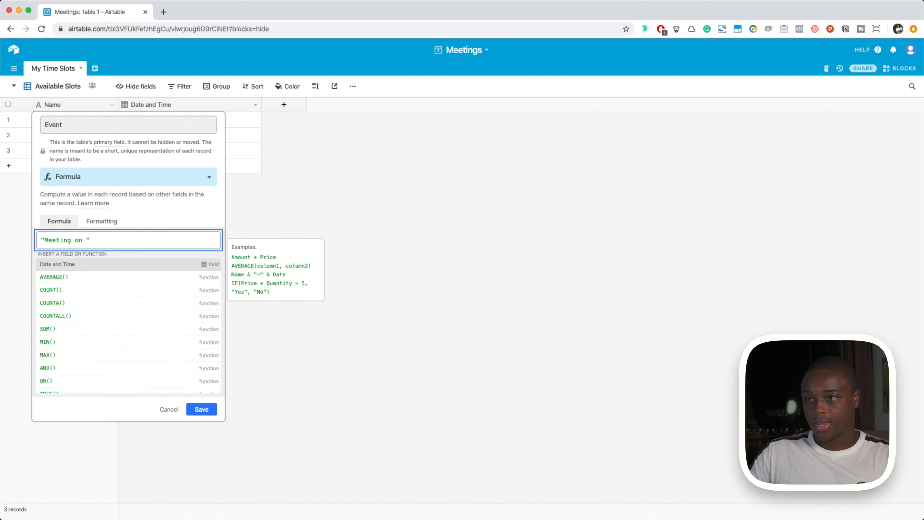
{"action": "left_click", "coordinate": [84, 263]}
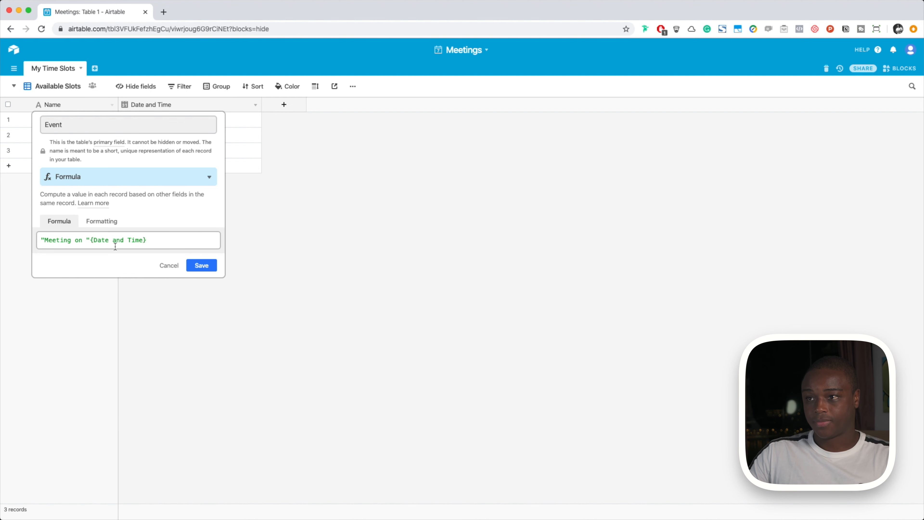
{"action": "left_click", "coordinate": [92, 240]}
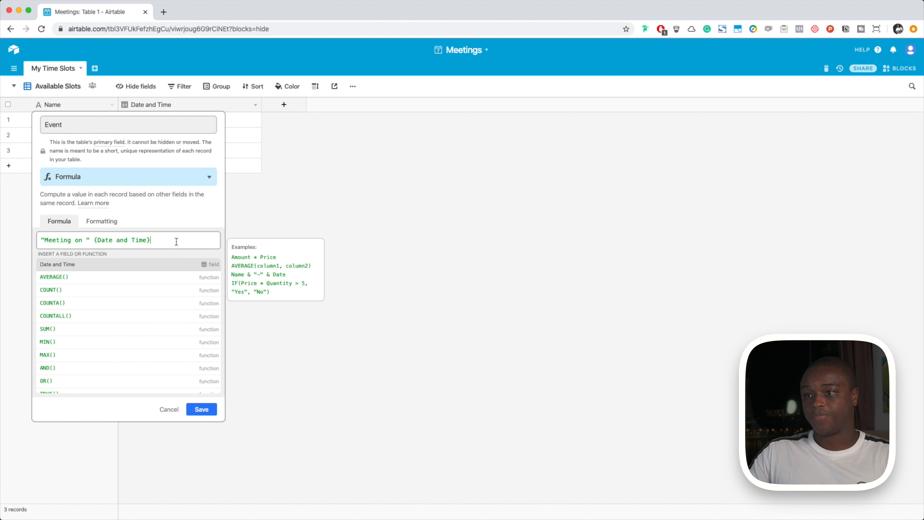
{"action": "left_click", "coordinate": [206, 410]}
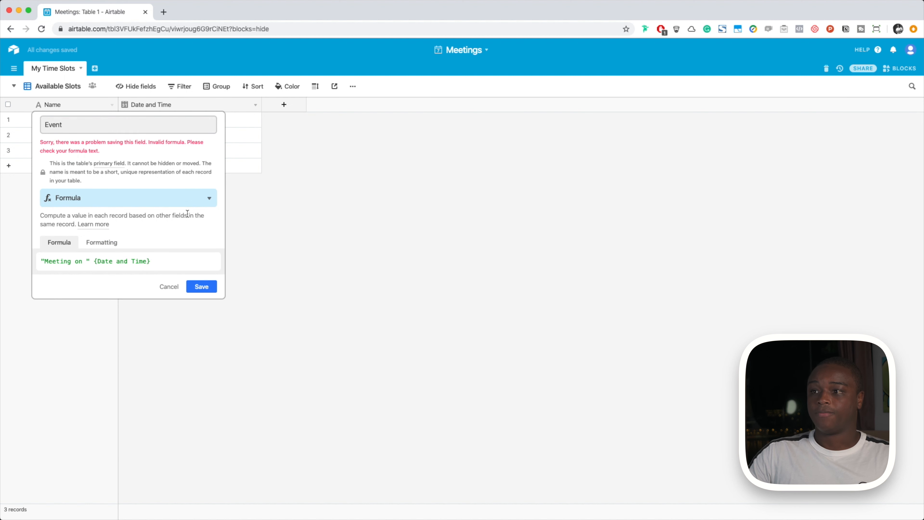
{"action": "left_click", "coordinate": [202, 287]}
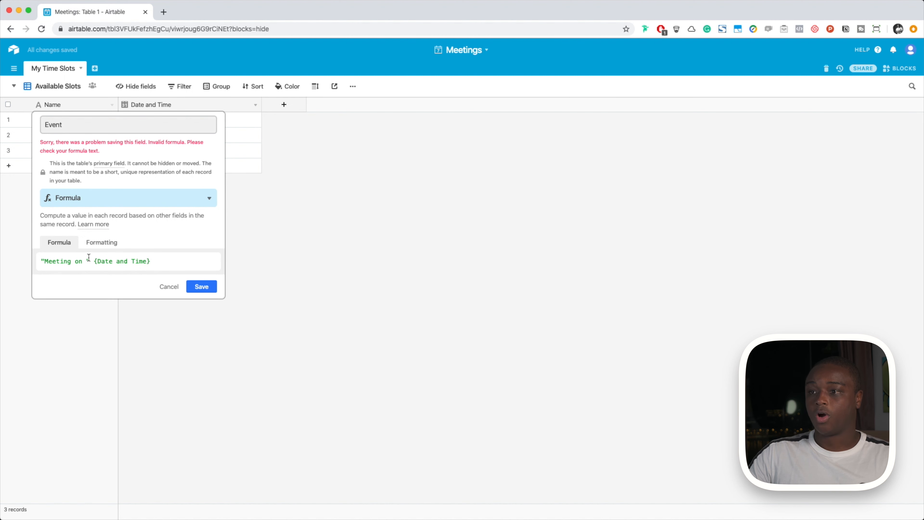
Step: Insert an & between "Meeting on " and {Date and Time} in the Event formula and save the field
{"action": "left_click", "coordinate": [90, 261]}
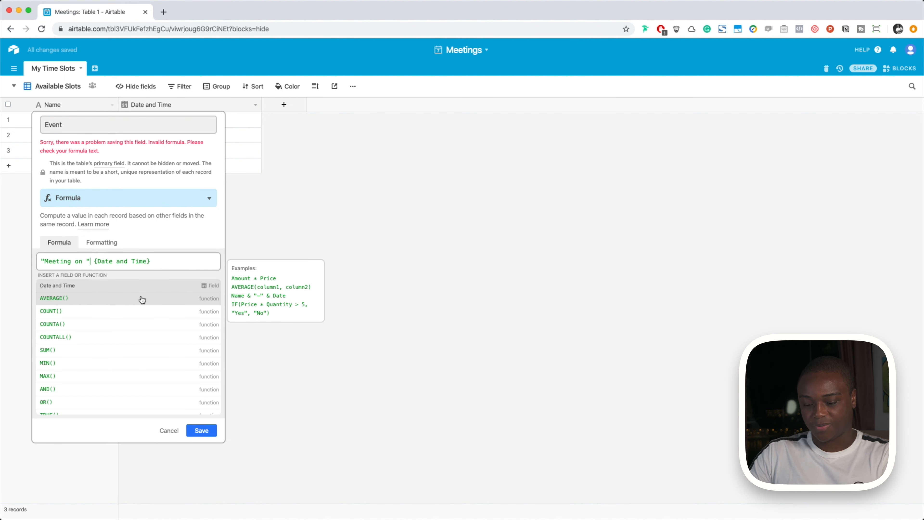
{"action": "type", "text": "&"}
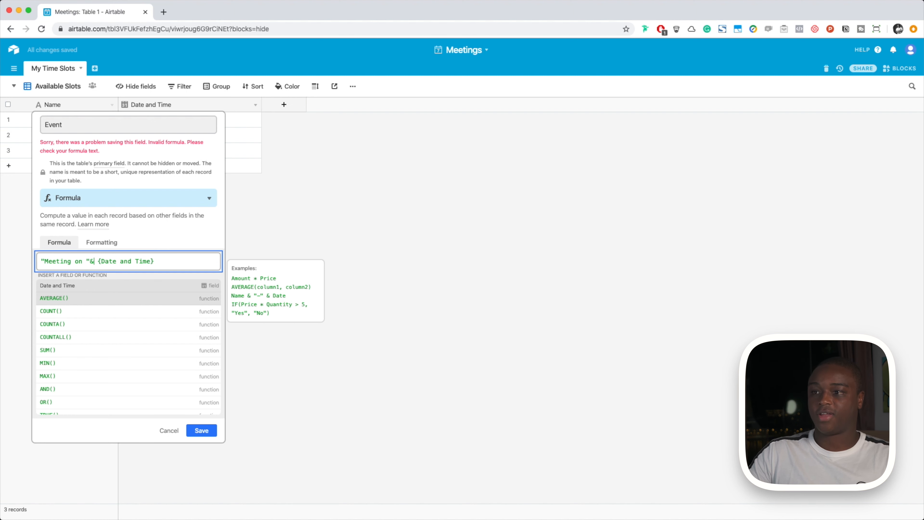
{"action": "left_click", "coordinate": [206, 436]}
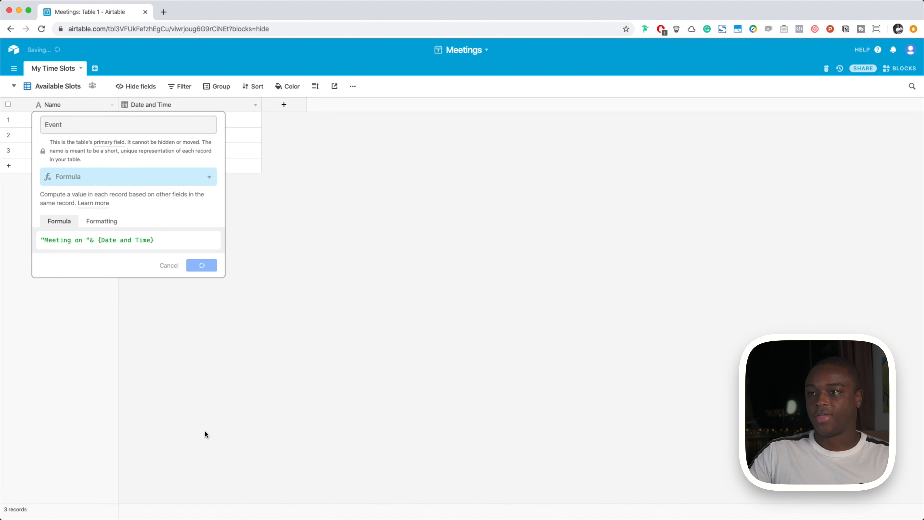
Step: Set the first record's Date and Time to 3/30/2020 at 9:30am and widen the Event column
{"action": "double_click", "coordinate": [163, 121]}
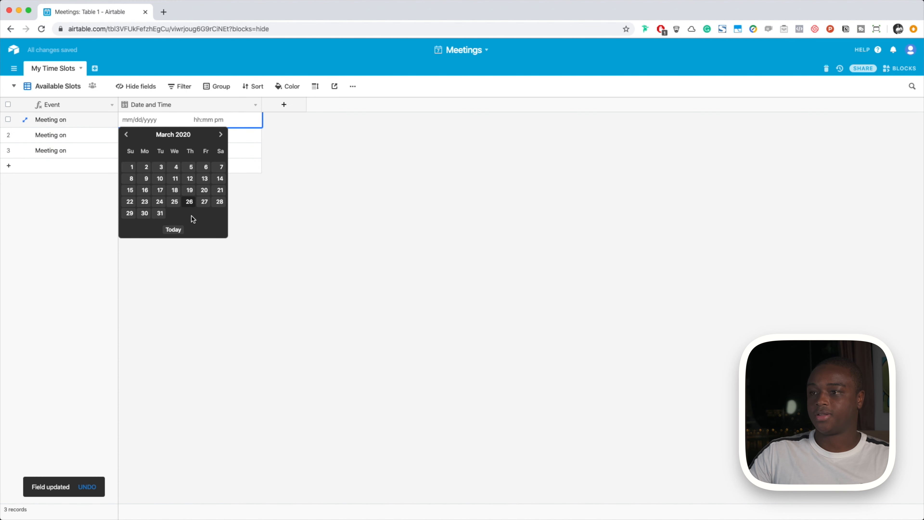
{"action": "left_click", "coordinate": [145, 214]}
{"action": "left_click", "coordinate": [212, 119]}
{"action": "scroll", "coordinate": [217, 216], "scroll_direction": "down", "scroll_amount": 8}
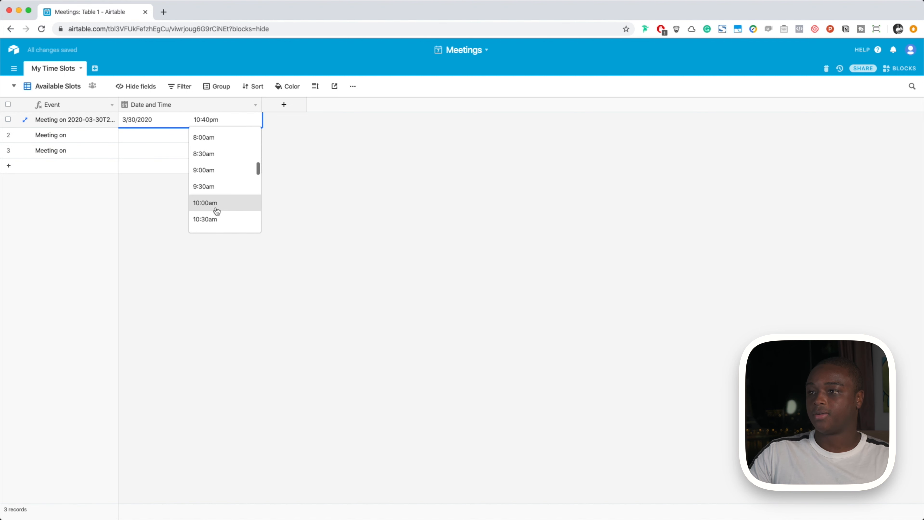
{"action": "left_click", "coordinate": [215, 187]}
{"action": "left_click_drag", "start_coordinate": [117, 106], "coordinate": [213, 138]}
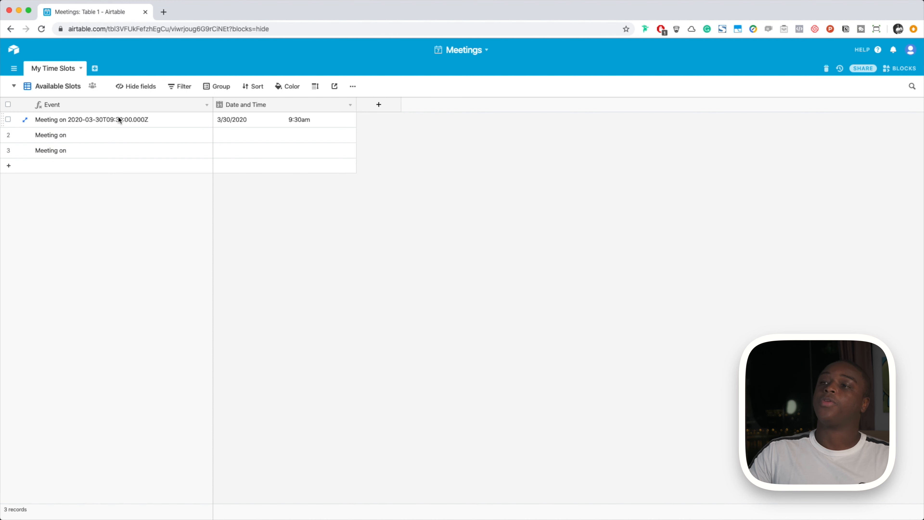
Step: Change the Event formula to "Meeting on "& DATETIME_FORMAT({Date and Time}, 'llll') and save the field
{"action": "double_click", "coordinate": [101, 104]}
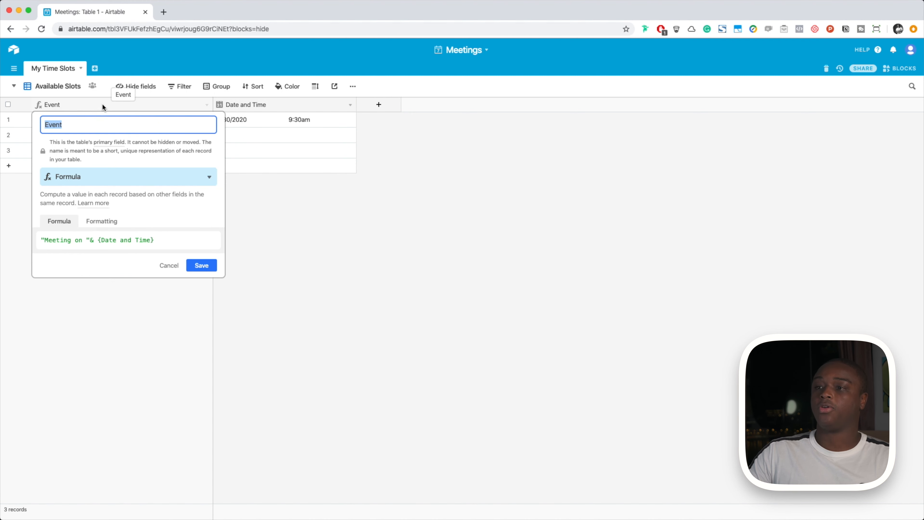
{"action": "left_click", "coordinate": [93, 238]}
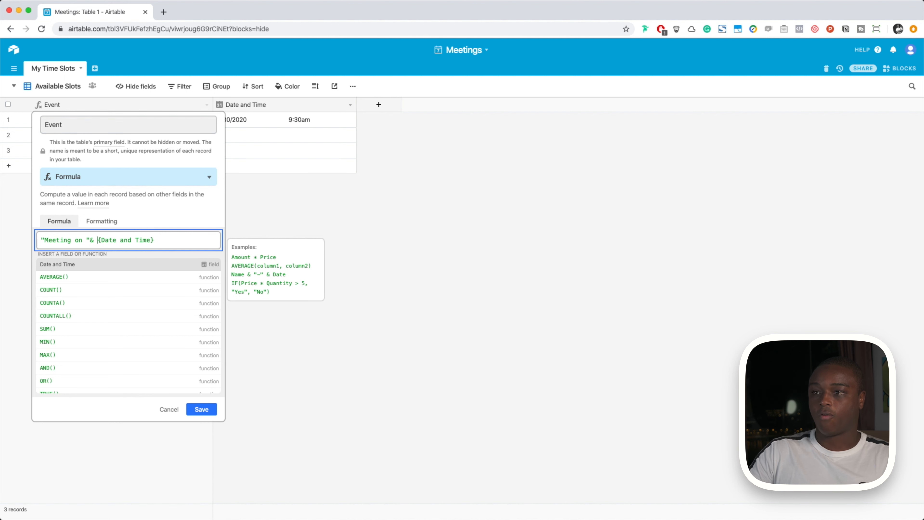
{"action": "key", "text": "BackSpace"}
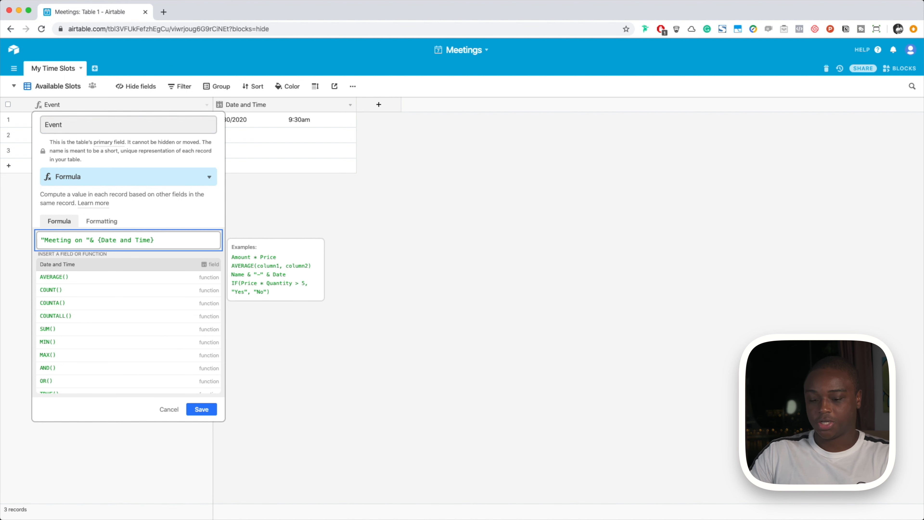
{"action": "type", "text": "DATETIME_FORMAT("}
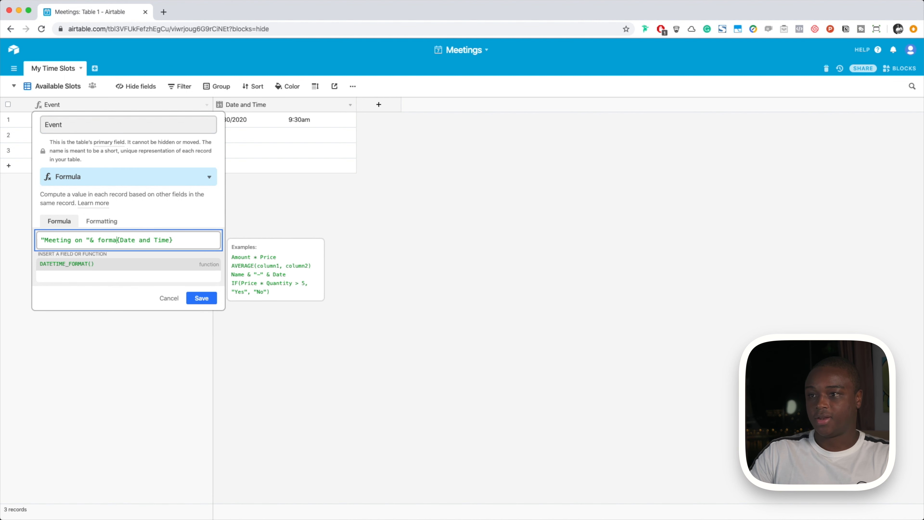
{"action": "left_click", "coordinate": [109, 272]}
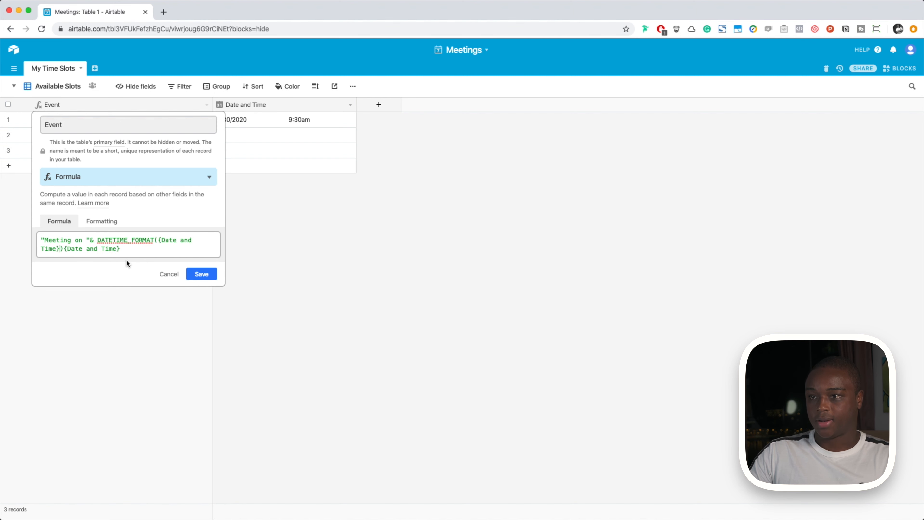
{"action": "type", "text": ", "}
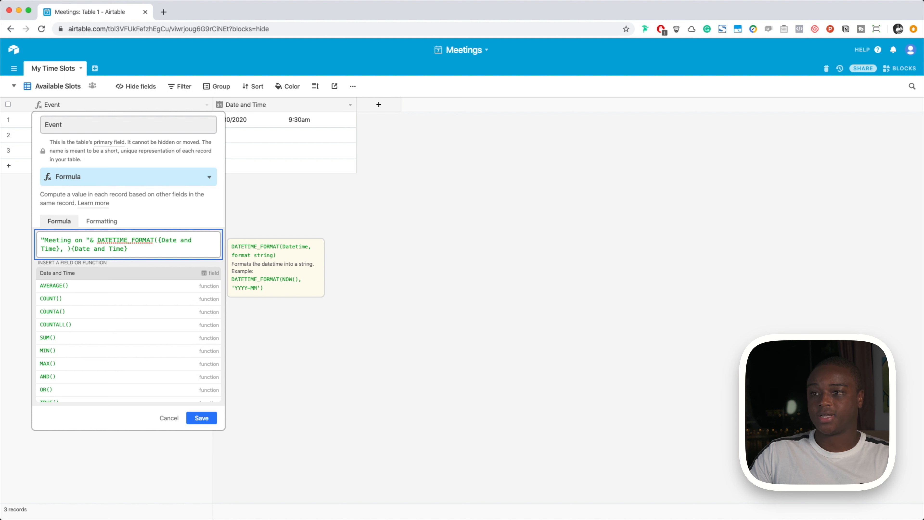
{"action": "type", "text": "'llll"}
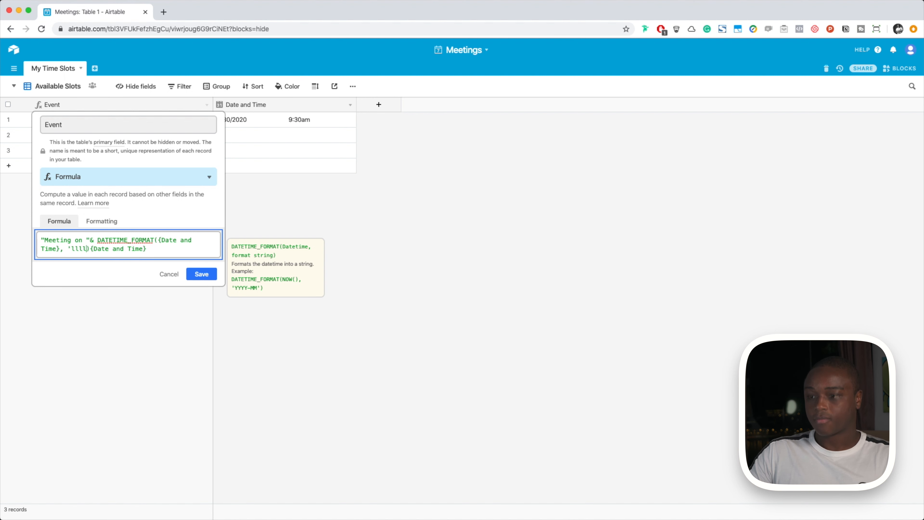
{"action": "type", "text": "'"}
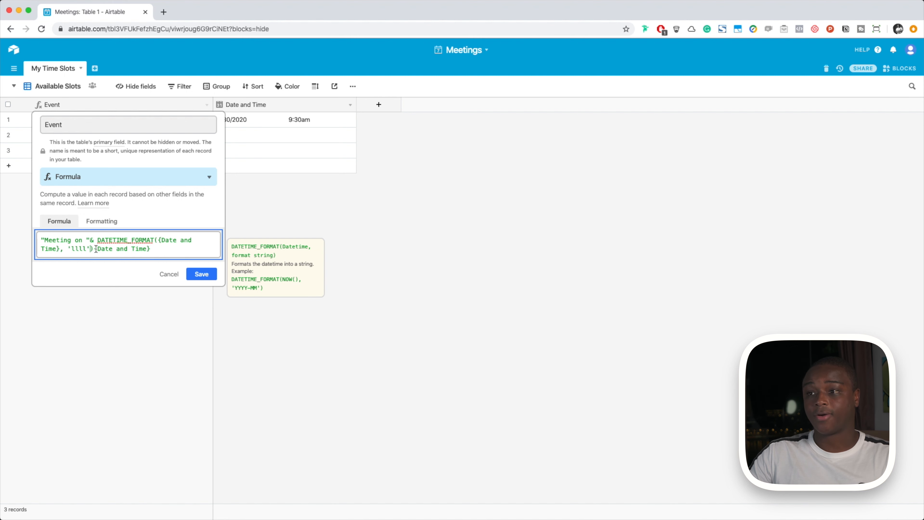
{"action": "left_click_drag", "start_coordinate": [91, 248], "coordinate": [180, 252]}
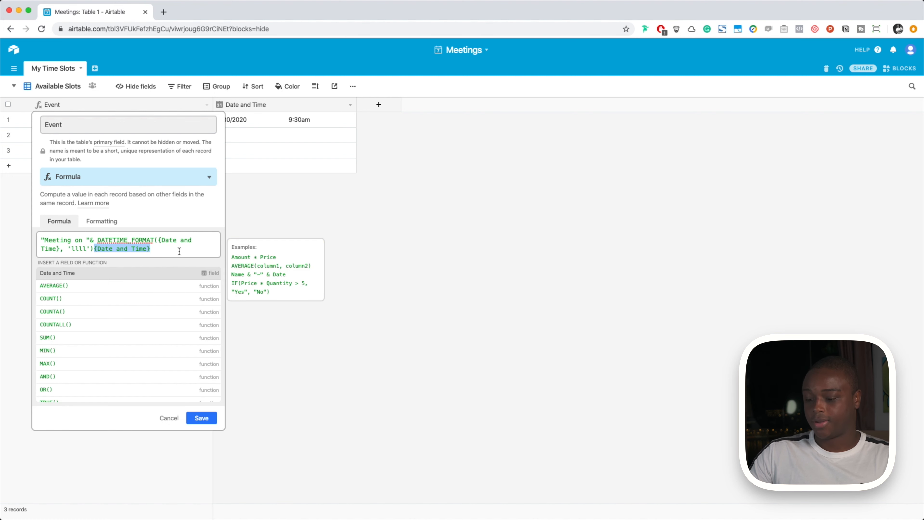
{"action": "key", "text": "BackSpace"}
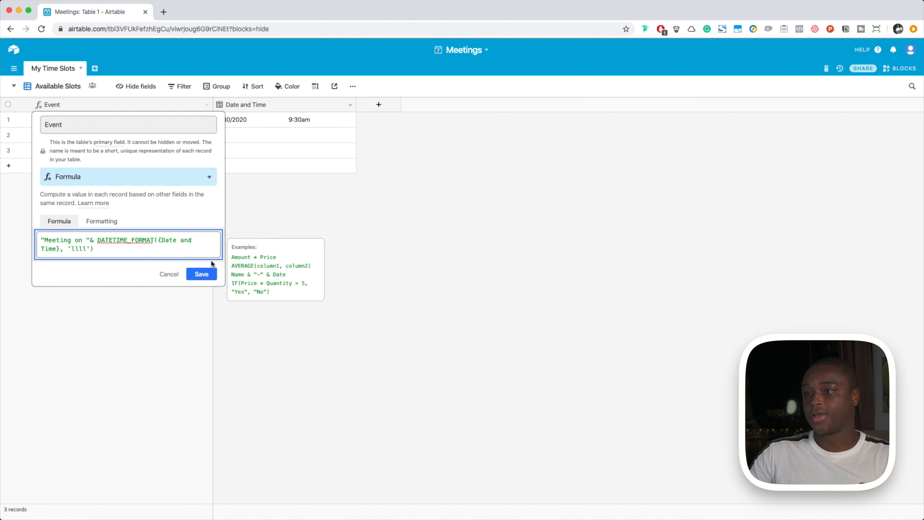
{"action": "left_click", "coordinate": [208, 273]}
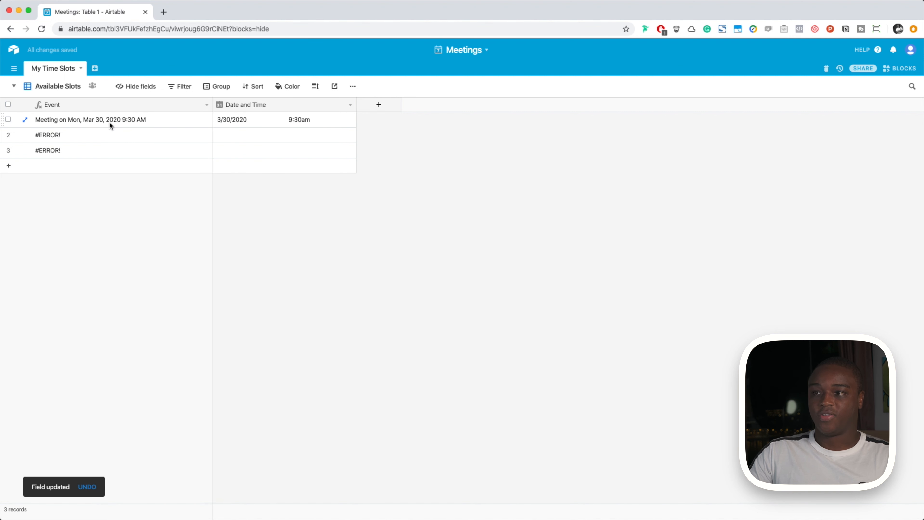
Step: Add two blank records and fill the first record's 3/30/2020 9:30am value down through all five Date and Time cells
{"action": "left_click", "coordinate": [273, 138]}
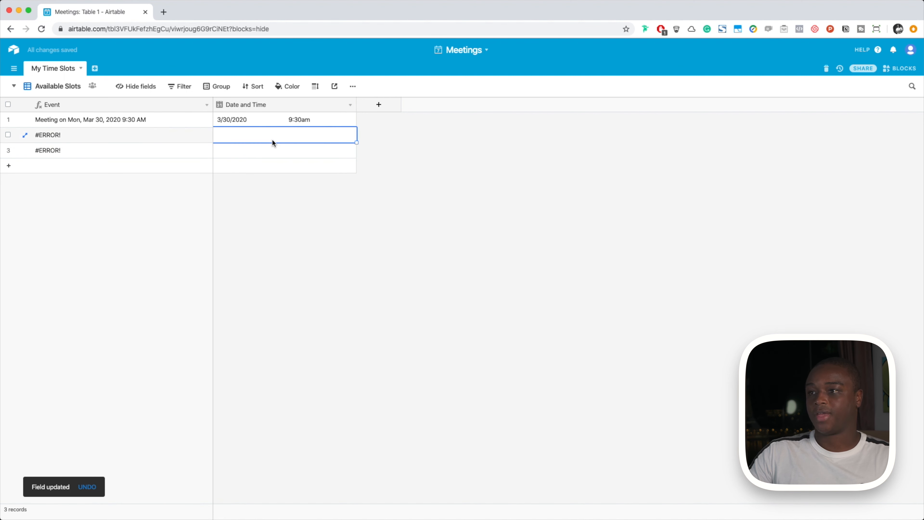
{"action": "left_click", "coordinate": [181, 135]}
{"action": "left_click", "coordinate": [180, 147]}
{"action": "left_click", "coordinate": [178, 174]}
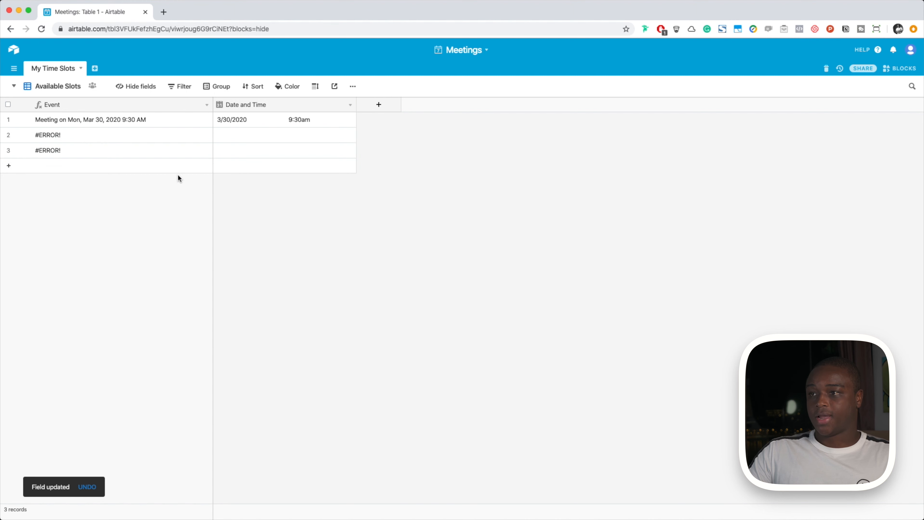
{"action": "left_click", "coordinate": [175, 171]}
{"action": "left_click", "coordinate": [170, 184]}
{"action": "left_click", "coordinate": [294, 118]}
{"action": "left_click_drag", "start_coordinate": [357, 132], "coordinate": [350, 184]}
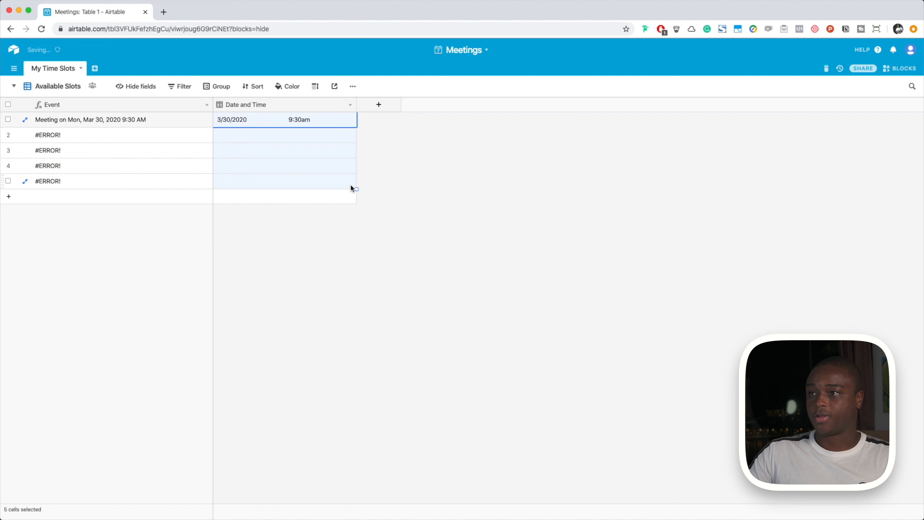
Step: Set the second record's date to 3/31/2020 and the third record's date to 4/1/2020
{"action": "double_click", "coordinate": [226, 135]}
{"action": "left_click", "coordinate": [254, 229]}
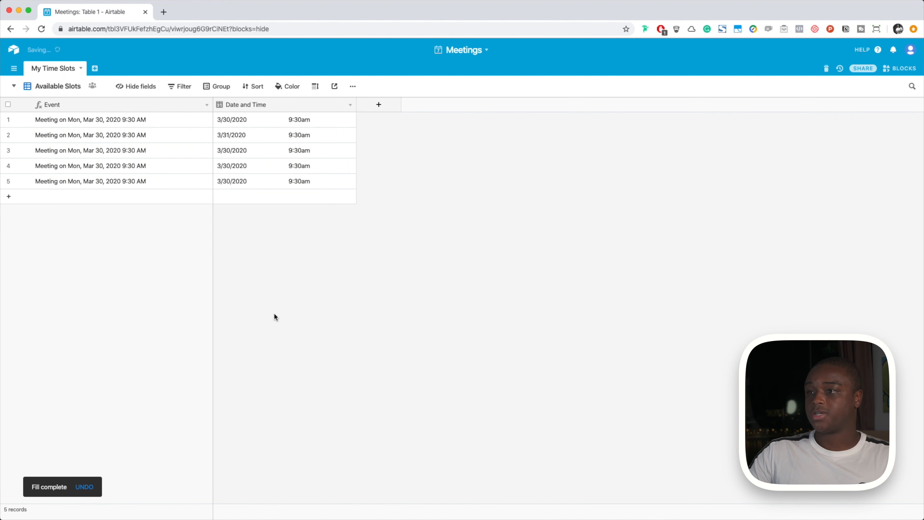
{"action": "left_click", "coordinate": [237, 150]}
{"action": "left_click", "coordinate": [237, 150]}
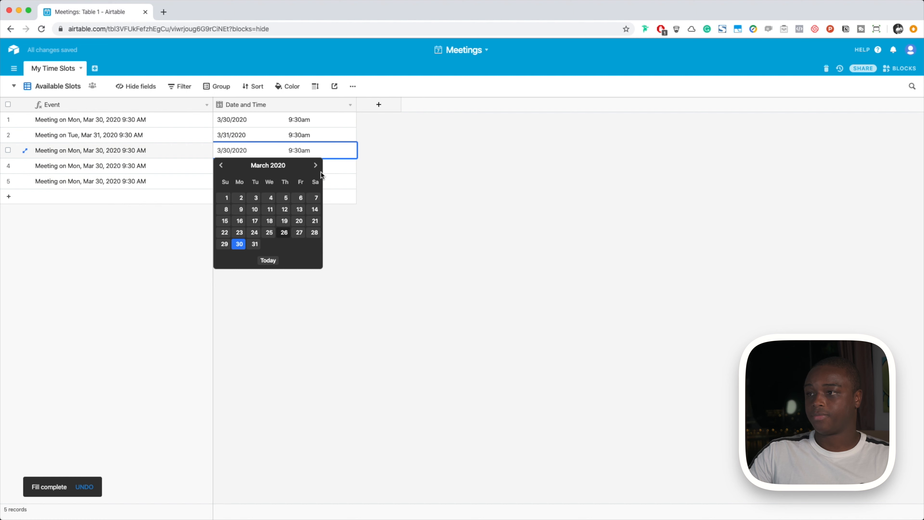
{"action": "left_click", "coordinate": [315, 165]}
{"action": "left_click", "coordinate": [270, 197]}
Step: Set the fourth and fifth records' dates to 4/2/2020 and 4/3/2020, and narrow the Date and Time column
{"action": "left_click", "coordinate": [233, 168]}
{"action": "left_click", "coordinate": [233, 168]}
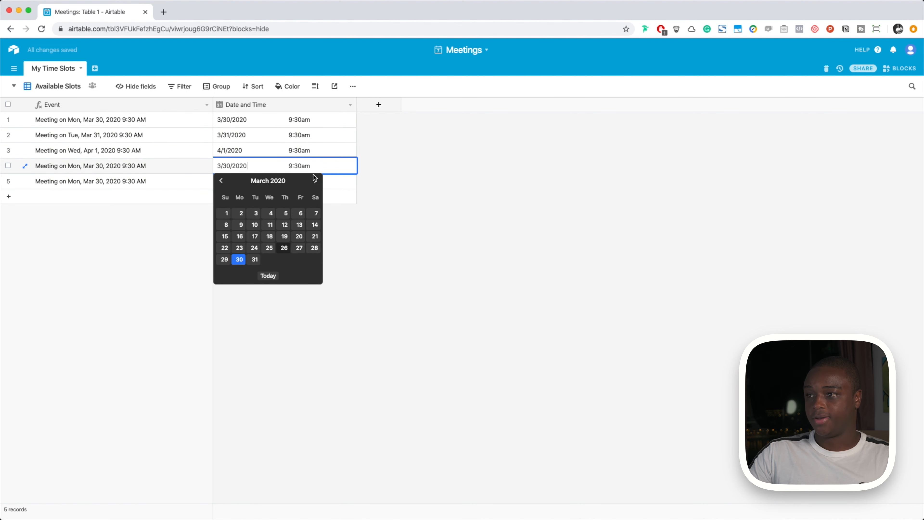
{"action": "left_click", "coordinate": [315, 181]}
{"action": "left_click", "coordinate": [286, 212]}
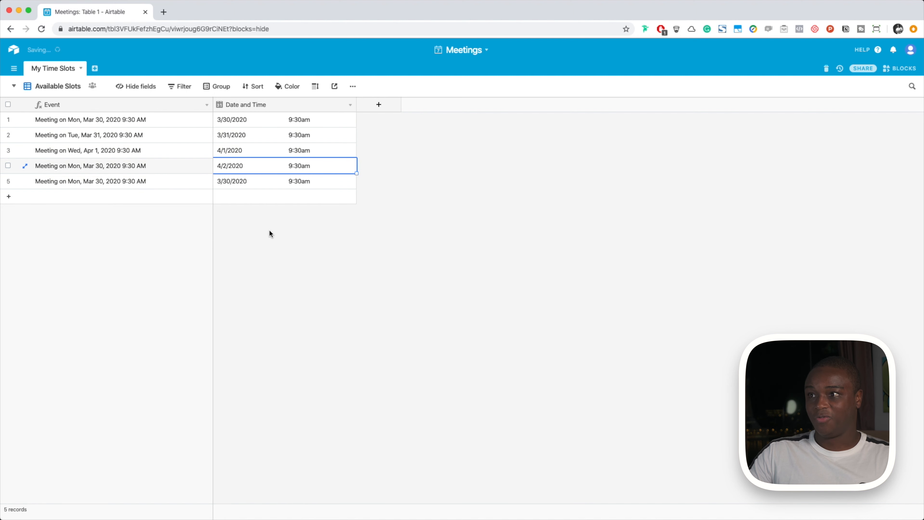
{"action": "left_click", "coordinate": [235, 179]}
{"action": "left_click", "coordinate": [234, 178]}
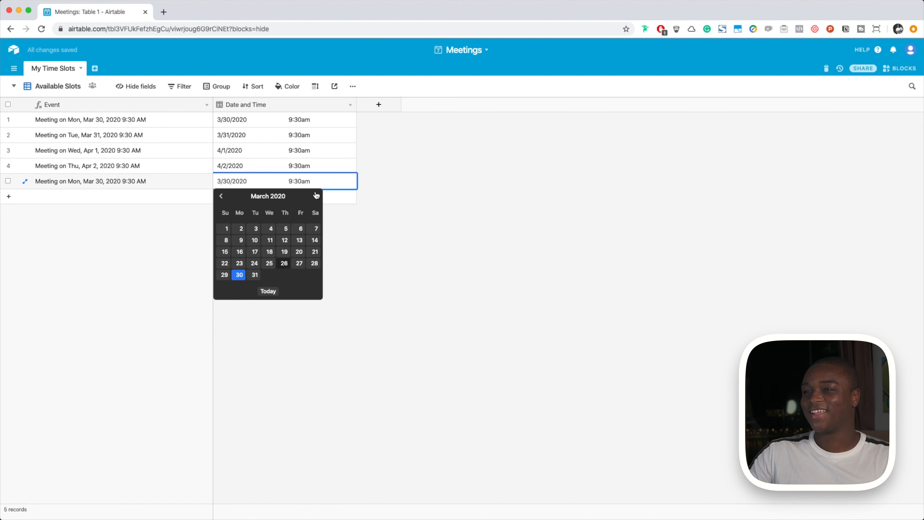
{"action": "left_click", "coordinate": [316, 196]}
{"action": "left_click", "coordinate": [302, 229]}
{"action": "left_click", "coordinate": [312, 265]}
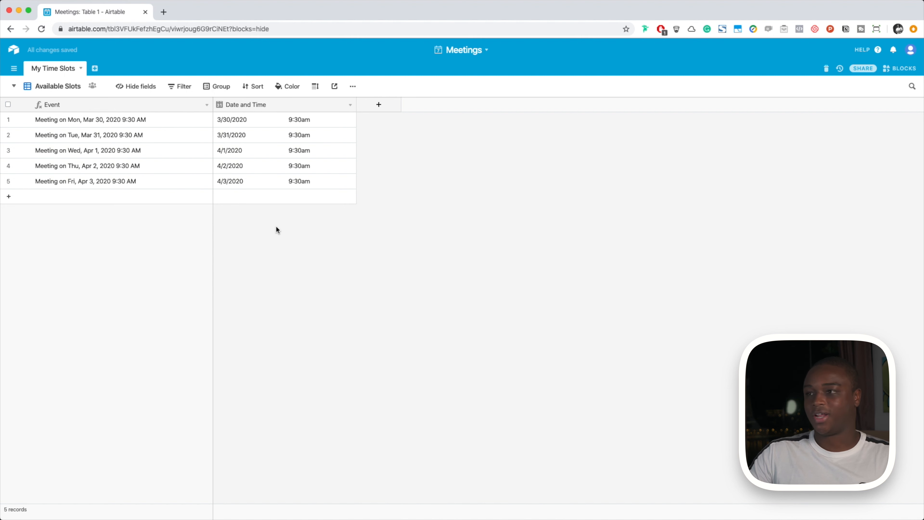
{"action": "left_click_drag", "start_coordinate": [356, 104], "coordinate": [311, 106]}
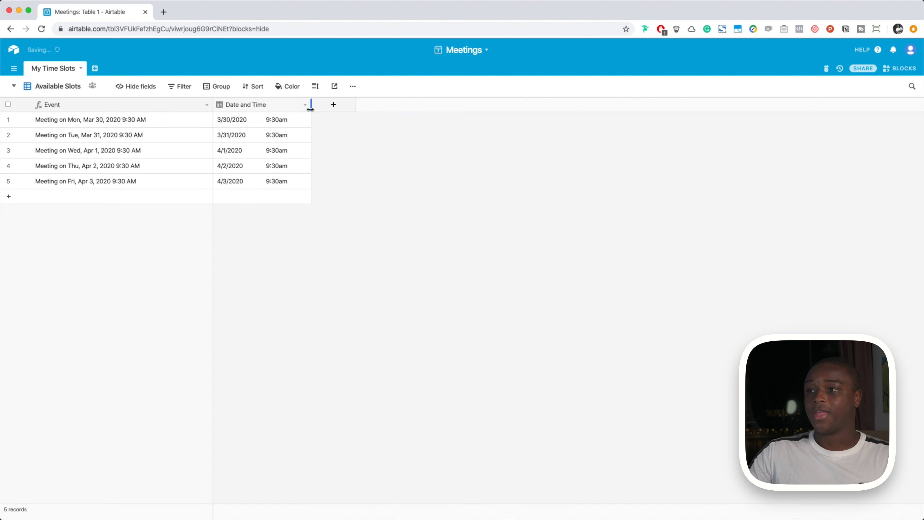
Step: Create an empty table named Schedule in the Meetings base
{"action": "left_click", "coordinate": [96, 68]}
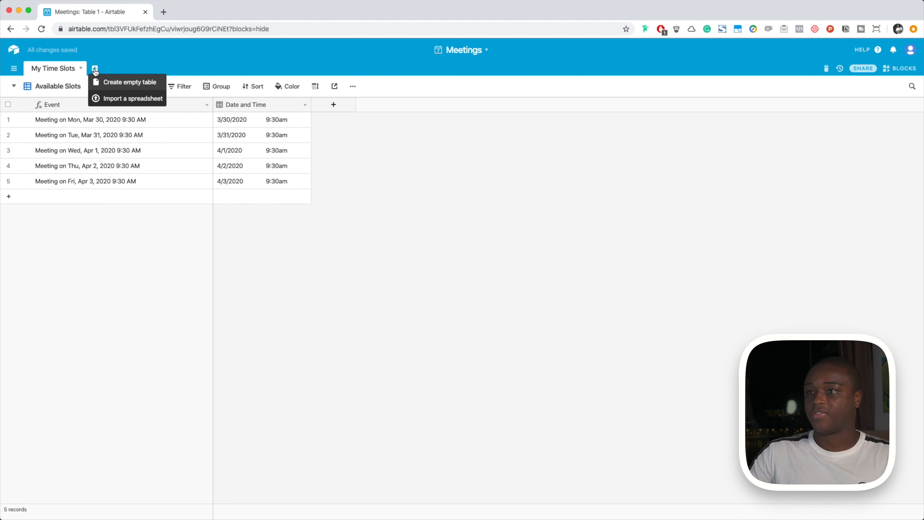
{"action": "left_click", "coordinate": [118, 81]}
{"action": "type", "text": "Schedule"}
{"action": "key", "text": "Return"}
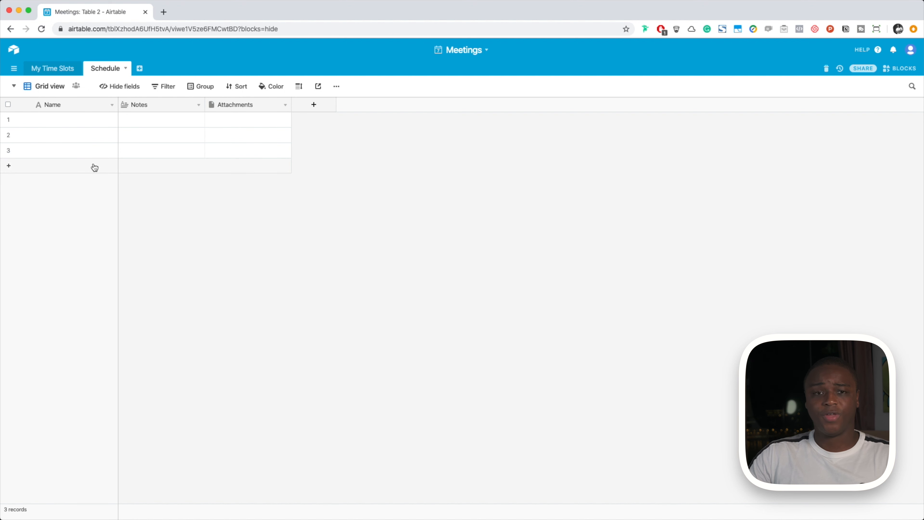
Step: Rename the Schedule table's Notes field as Email, change its type to Email and save it
{"action": "left_click", "coordinate": [144, 106]}
{"action": "double_click", "coordinate": [143, 105]}
{"action": "left_click", "coordinate": [153, 147]}
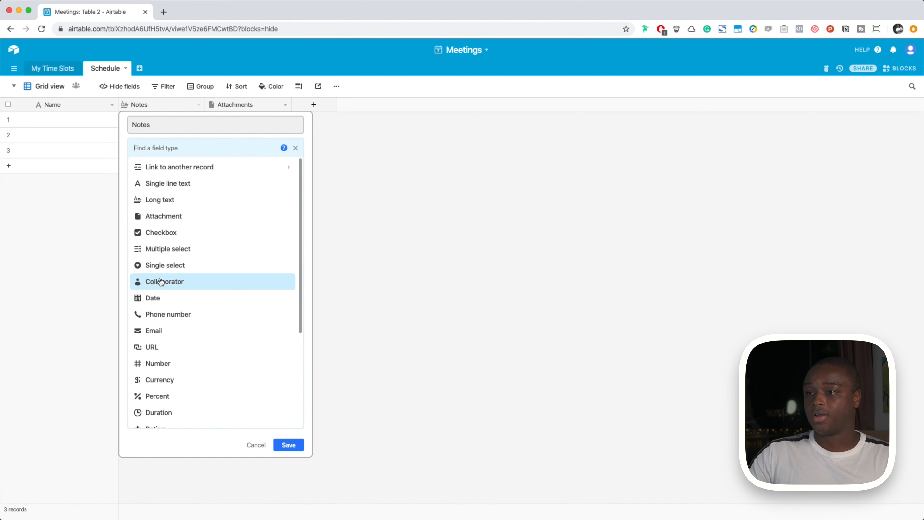
{"action": "left_click", "coordinate": [161, 123]}
{"action": "type", "text": "Email"}
{"action": "left_click", "coordinate": [156, 147]}
{"action": "type", "text": "ema"}
{"action": "key", "text": "Return"}
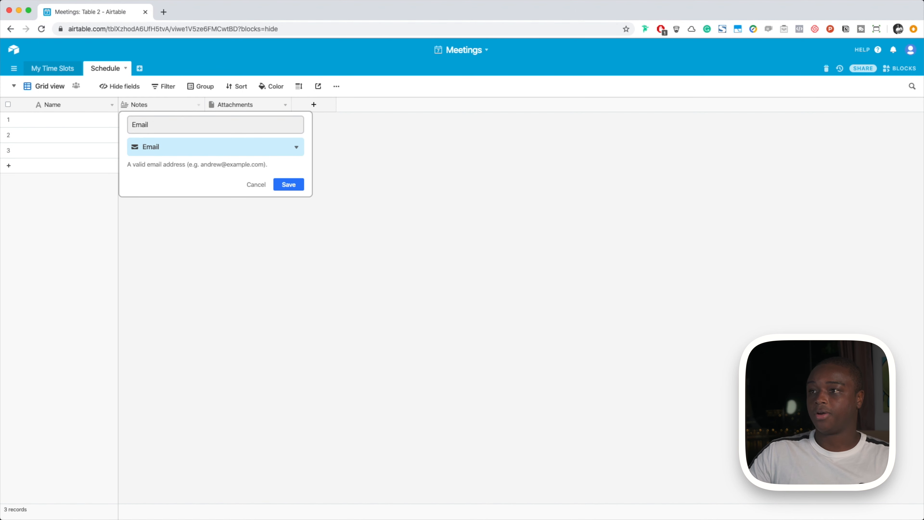
{"action": "left_click", "coordinate": [288, 184]}
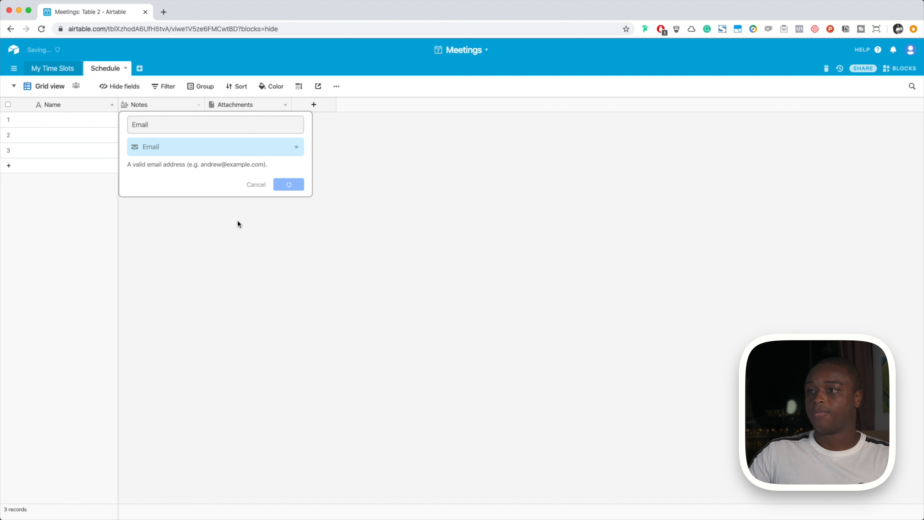
Step: Rename the Attachments field as Select Slot and make it a link to records in the My Time Slots table
{"action": "left_click", "coordinate": [239, 105]}
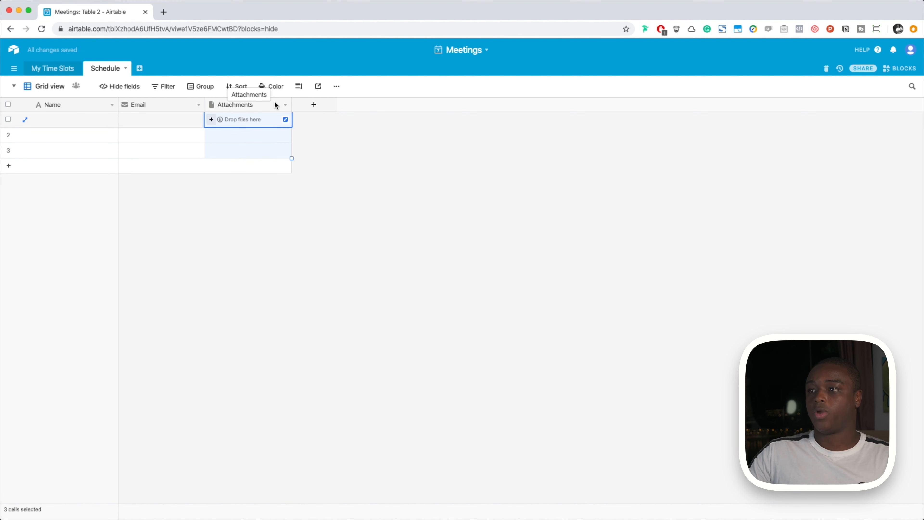
{"action": "double_click", "coordinate": [242, 104]}
{"action": "type", "text": "Select Slot"}
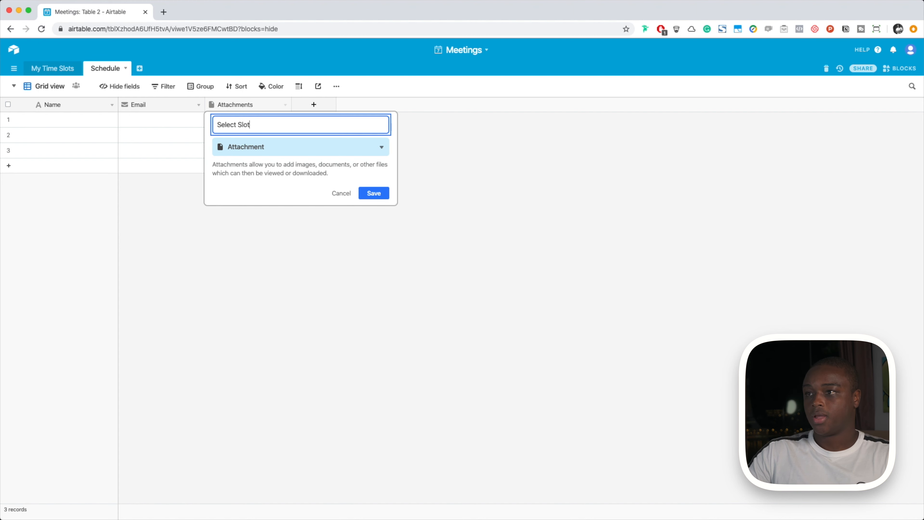
{"action": "left_click", "coordinate": [269, 147]}
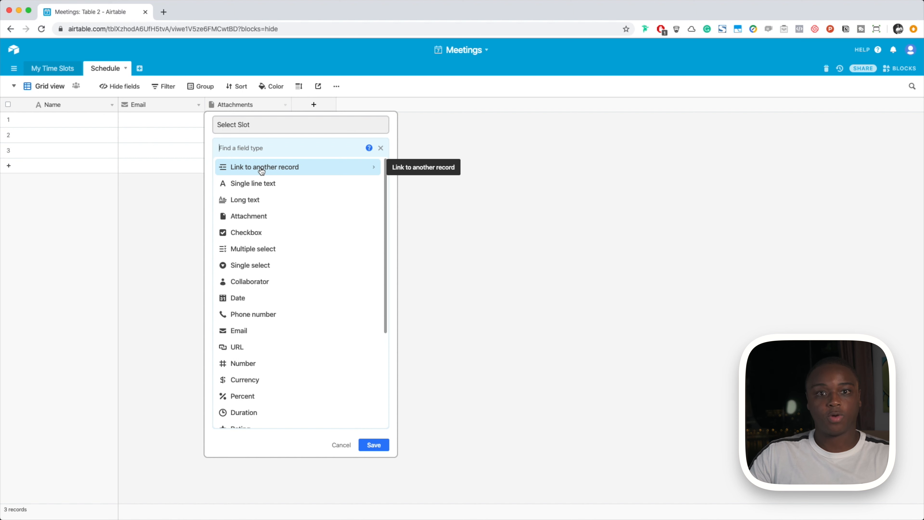
{"action": "left_click", "coordinate": [262, 168]}
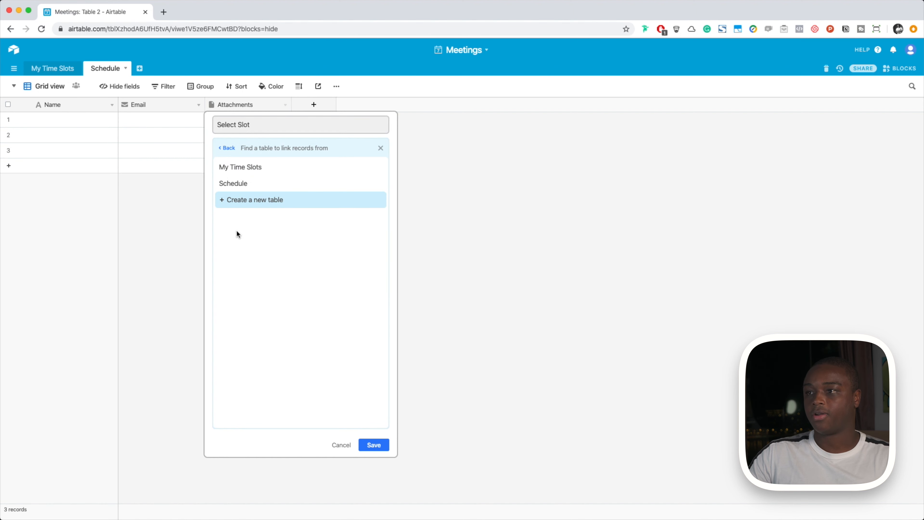
{"action": "left_click", "coordinate": [250, 168]}
Step: Disallow linking Select Slot to multiple records, limit record selection to the Available Slots view and save the field
{"action": "left_click", "coordinate": [218, 182]}
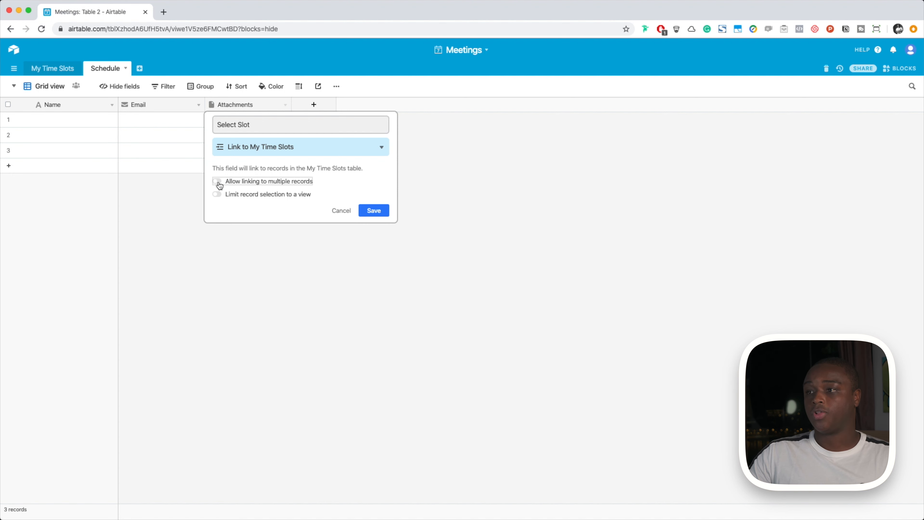
{"action": "left_click", "coordinate": [221, 197]}
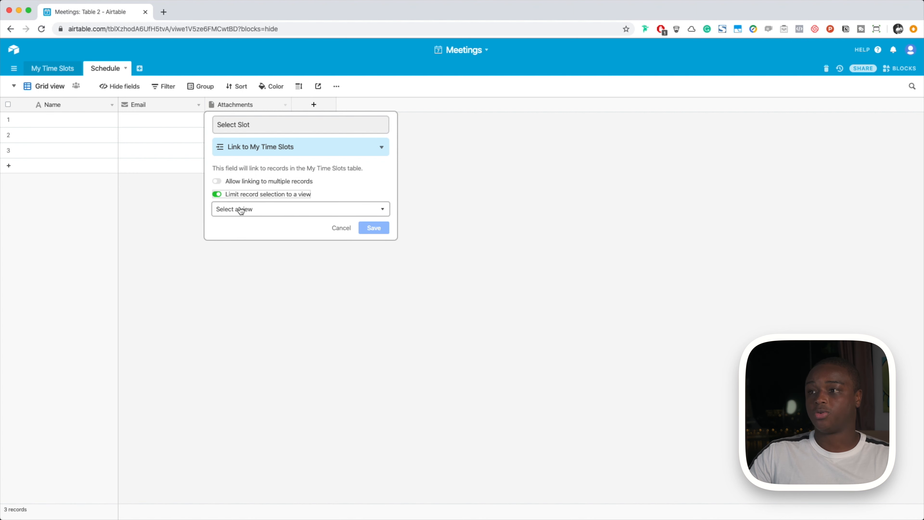
{"action": "left_click", "coordinate": [238, 208]}
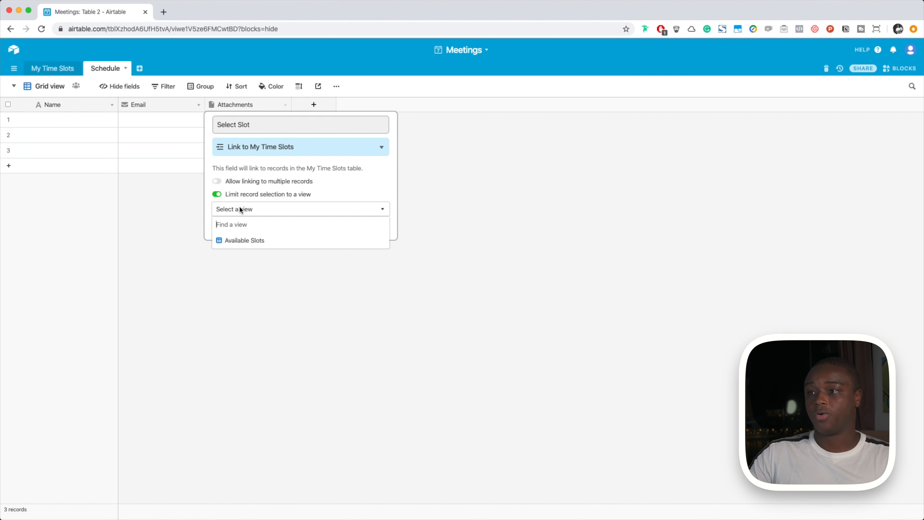
{"action": "left_click", "coordinate": [240, 241]}
{"action": "left_click", "coordinate": [370, 229]}
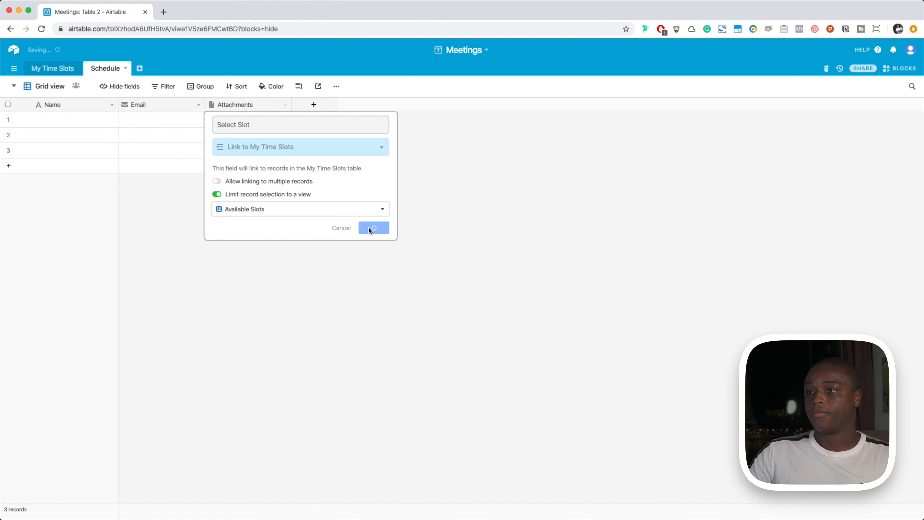
Step: Rename the My Time Slots table's linked Schedule field as Participant and save it
{"action": "left_click", "coordinate": [52, 69]}
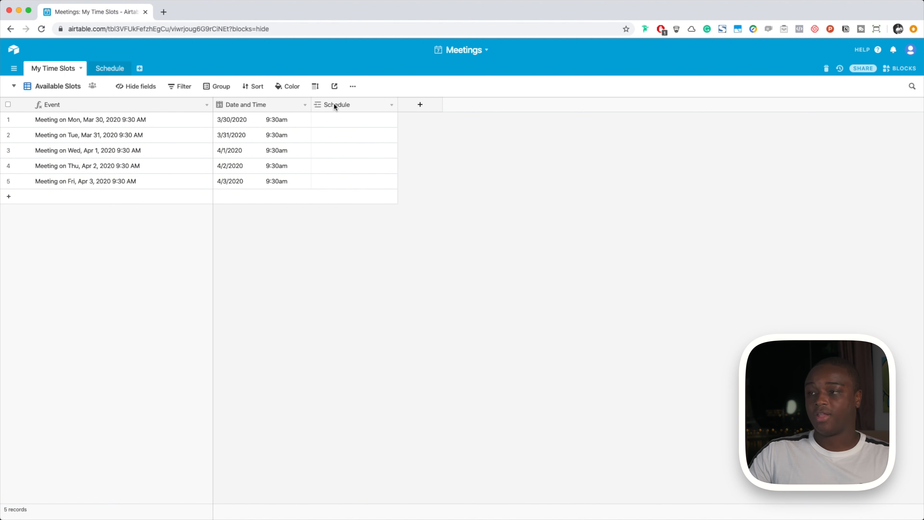
{"action": "double_click", "coordinate": [346, 105]}
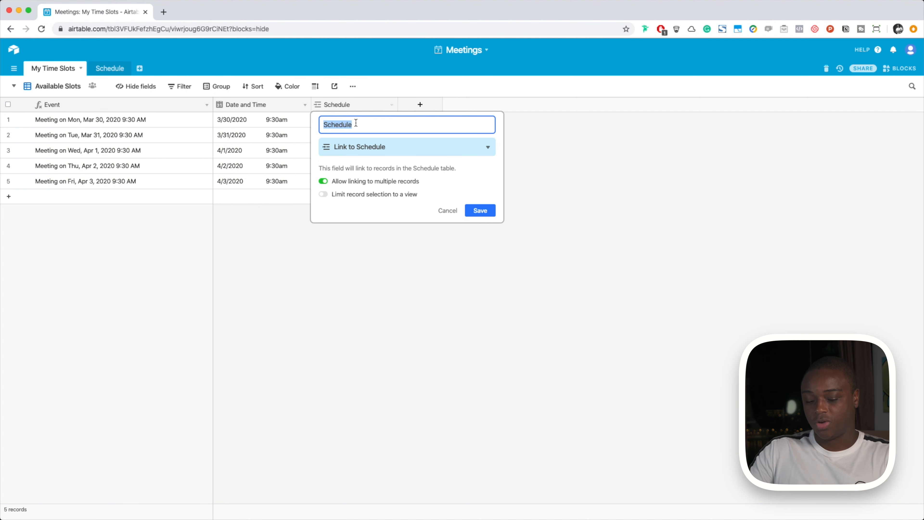
{"action": "type", "text": "Pa"}
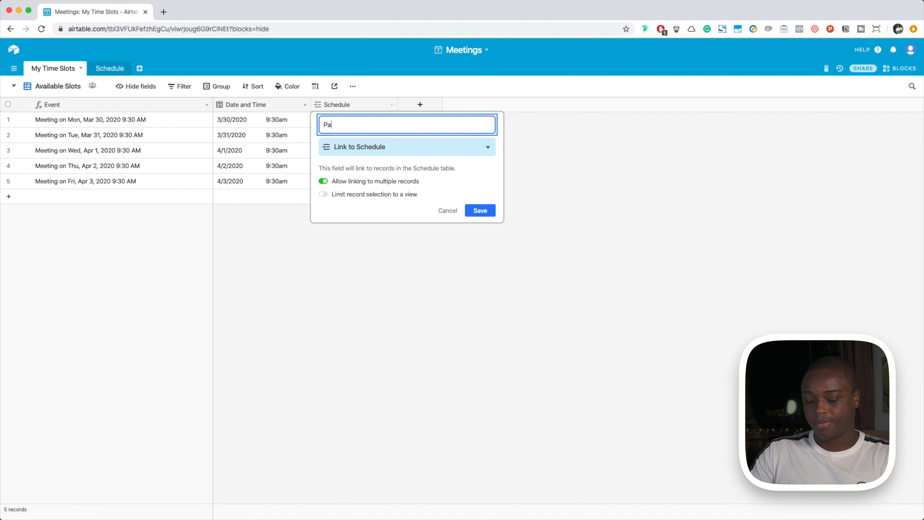
{"action": "type", "text": "rticipant"}
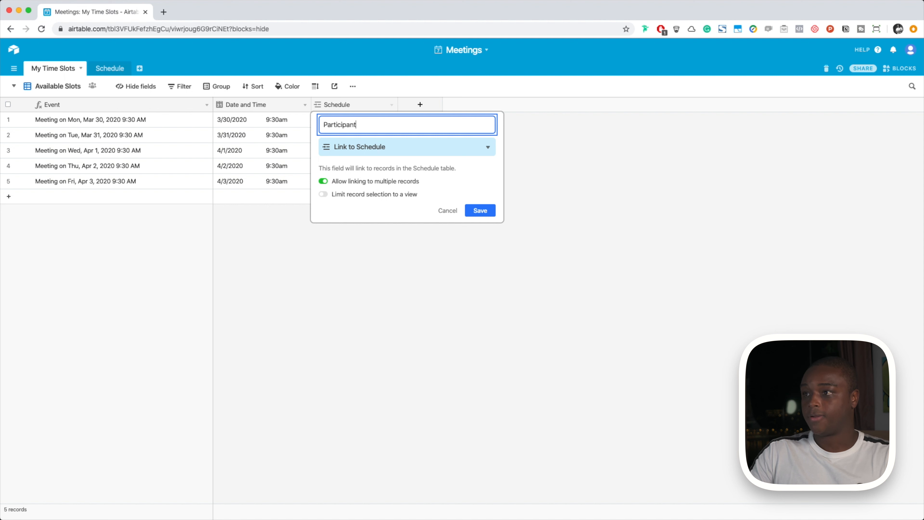
{"action": "left_click", "coordinate": [481, 211]}
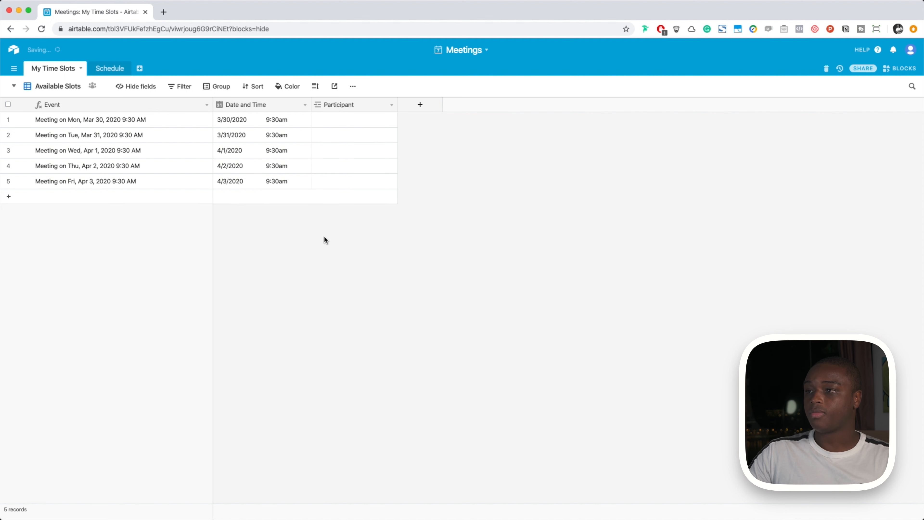
Step: Enter the first participant's full name and email address in the first record of the Schedule table
{"action": "left_click", "coordinate": [104, 69]}
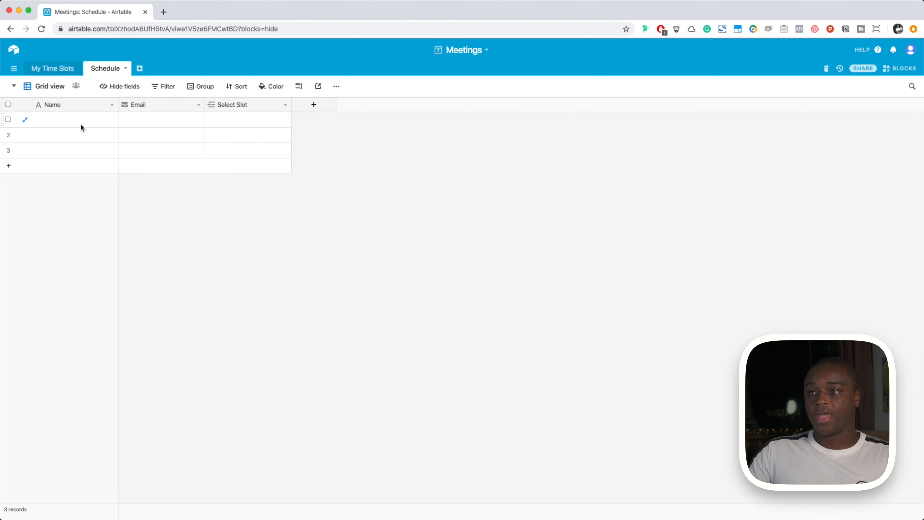
{"action": "left_click", "coordinate": [74, 120]}
{"action": "type", "text": "Jon Snow"}
{"action": "double_click", "coordinate": [156, 121]}
{"action": "type", "text": "jsnow@thewall.com"}
{"action": "left_click", "coordinate": [239, 202]}
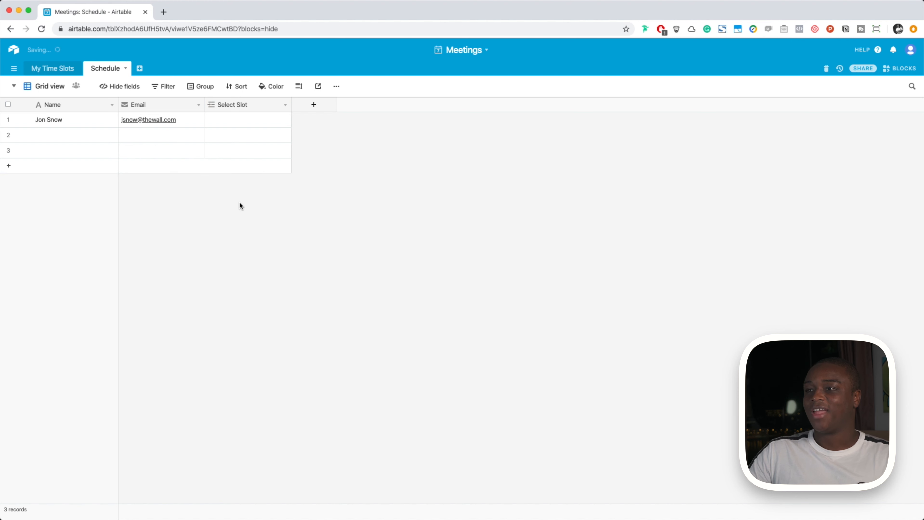
Step: Link the first participant to the Mon, Mar 30, 2020 9:30 AM meeting and widen the Select Slot column to show the whole slot name
{"action": "left_click", "coordinate": [235, 120]}
{"action": "left_click", "coordinate": [213, 120]}
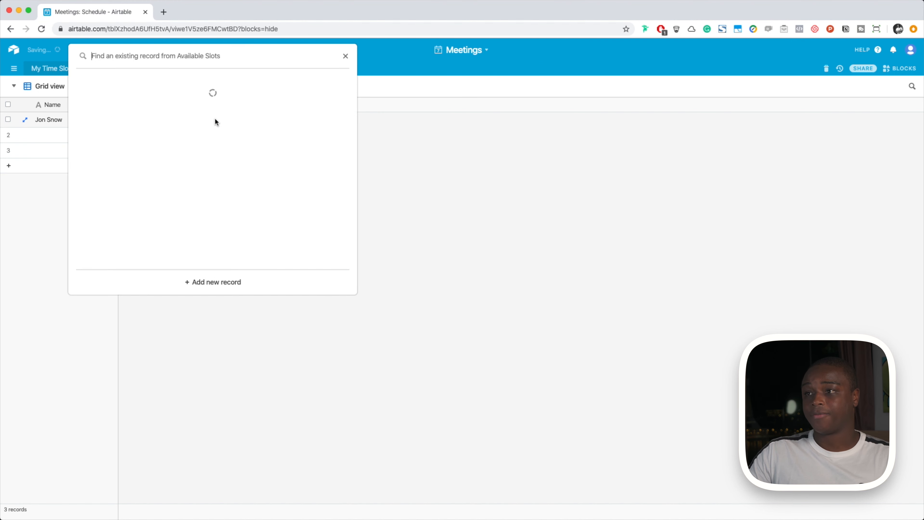
{"action": "scroll", "coordinate": [194, 206], "scroll_direction": "down", "scroll_amount": 1}
{"action": "scroll", "coordinate": [194, 209], "scroll_direction": "up", "scroll_amount": 1}
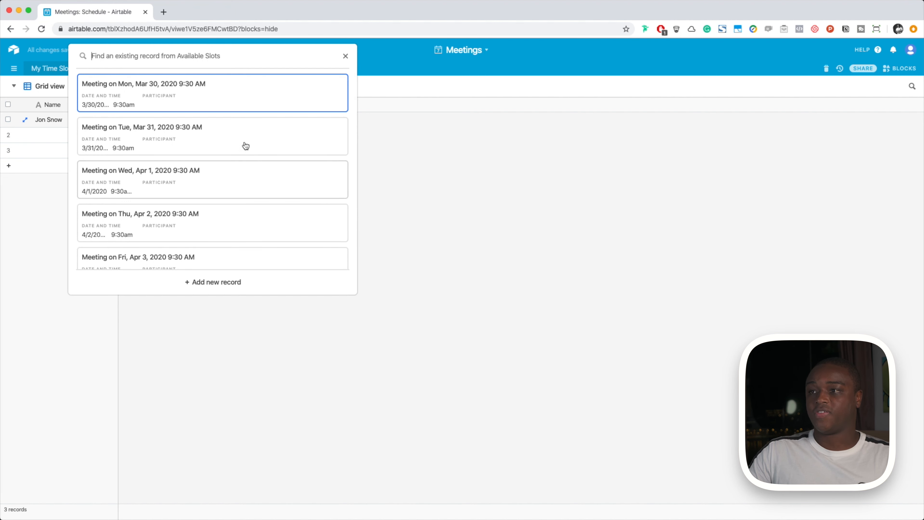
{"action": "left_click", "coordinate": [181, 99]}
{"action": "left_click", "coordinate": [265, 217]}
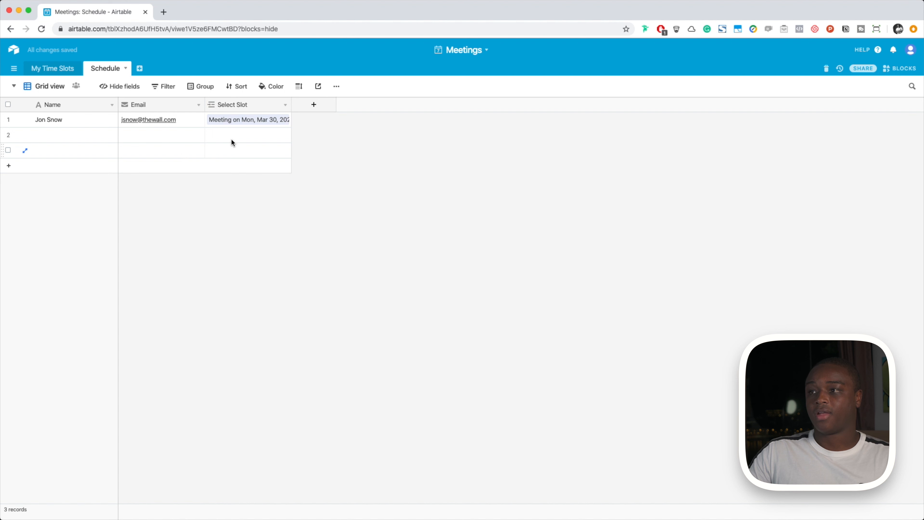
{"action": "left_click_drag", "start_coordinate": [294, 105], "coordinate": [364, 106]}
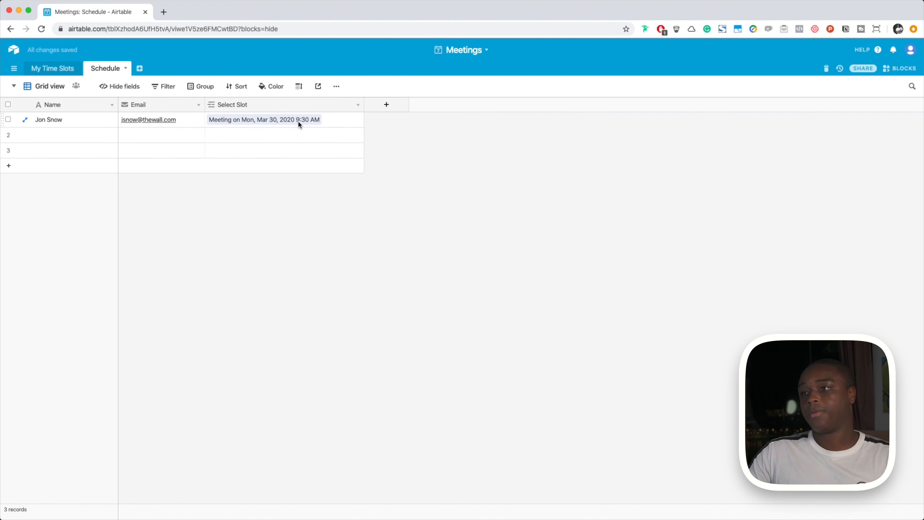
Step: Enter the second participant's full name and email address in the second record of the Schedule table
{"action": "double_click", "coordinate": [83, 134]}
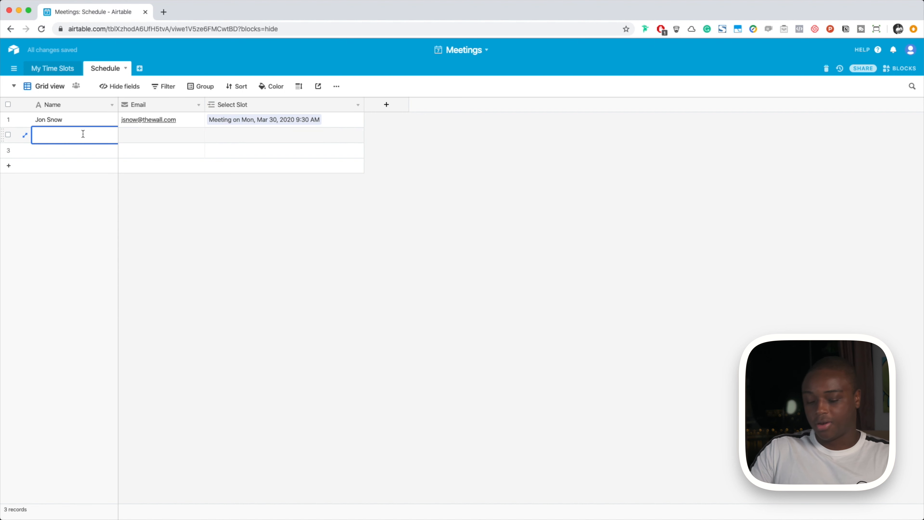
{"action": "type", "text": "Arya"}
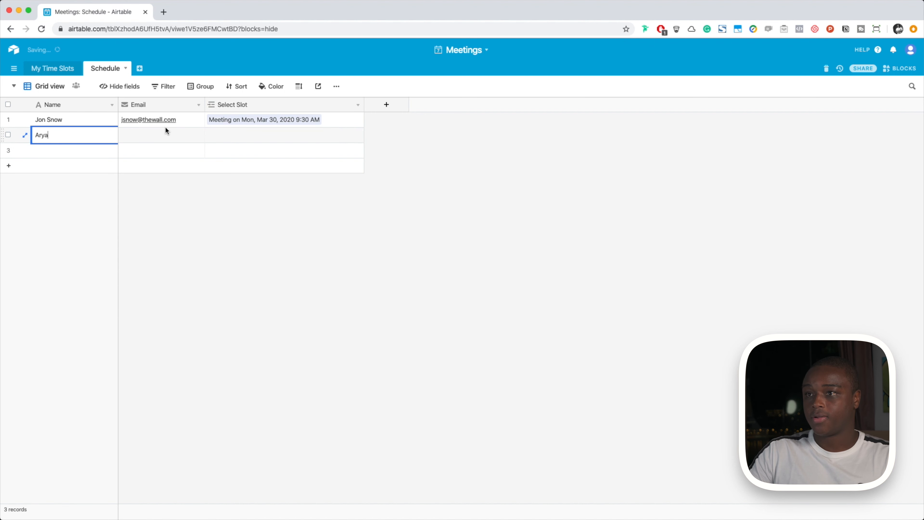
{"action": "type", "text": " Stark"}
{"action": "key", "text": "Tab"}
{"action": "type", "text": "astark@winterfell.com"}
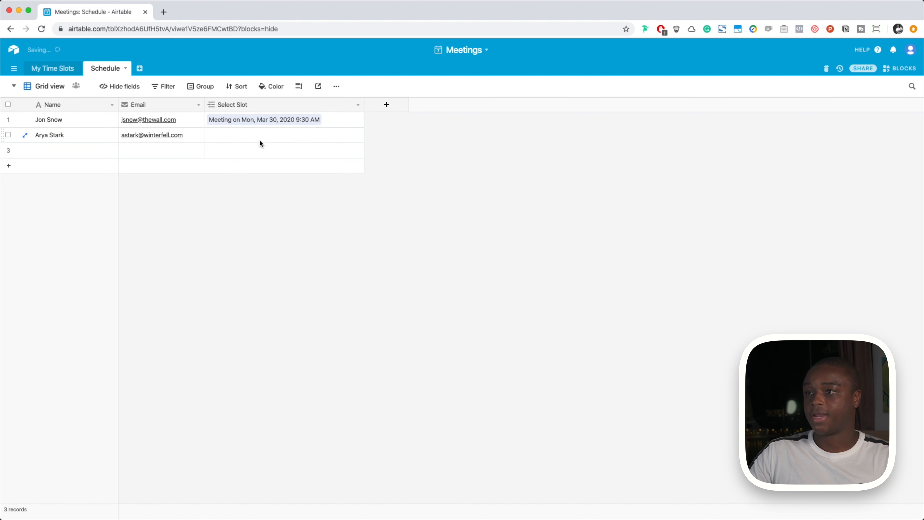
Step: Check which slots are offered for the second participant's Select Slot, then close the list without choosing one
{"action": "left_click", "coordinate": [247, 136]}
{"action": "left_click", "coordinate": [211, 135]}
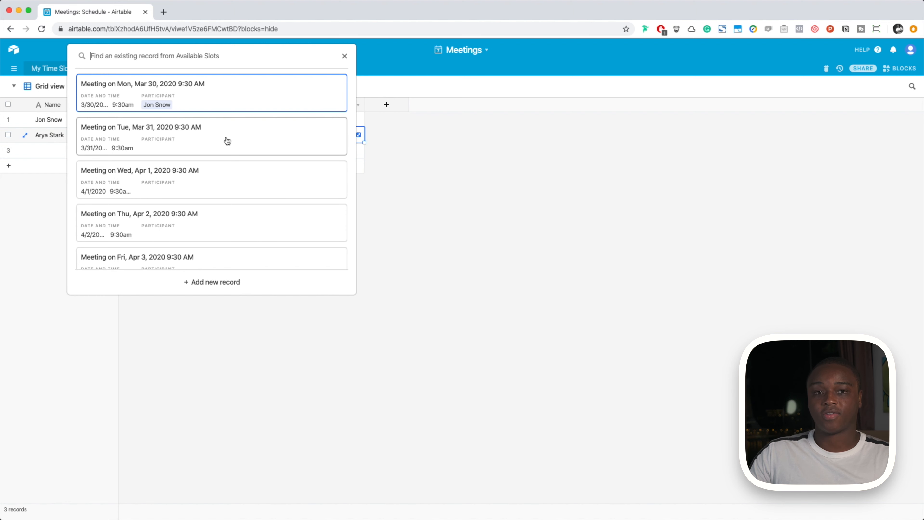
{"action": "left_click", "coordinate": [344, 56]}
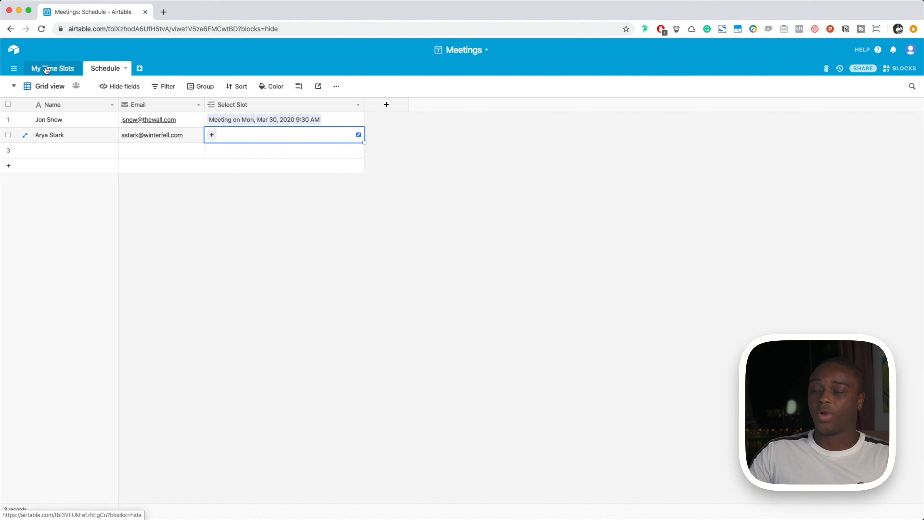
Step: Rename the Schedule table's grid view as List of Participants
{"action": "double_click", "coordinate": [52, 87]}
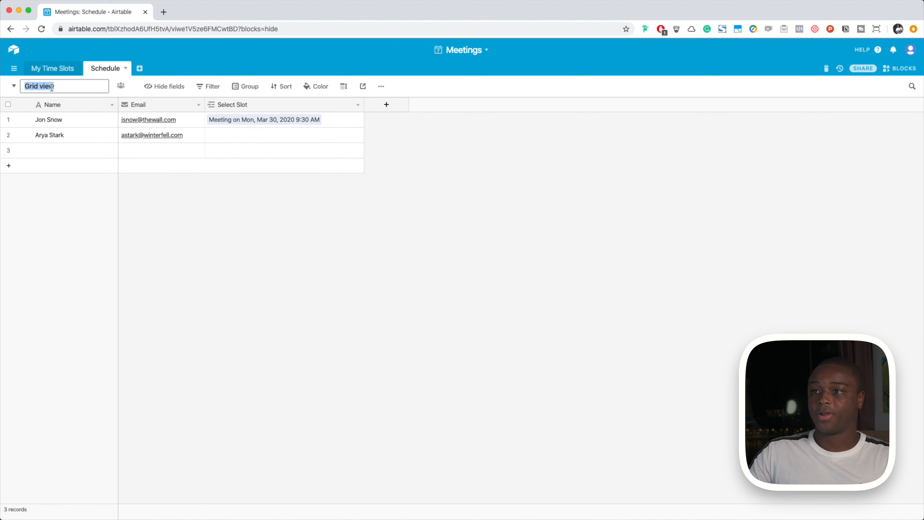
{"action": "type", "text": "List of PArticipants"}
{"action": "left_click", "coordinate": [54, 86]}
{"action": "key", "text": "BackSpace"}
{"action": "type", "text": "a"}
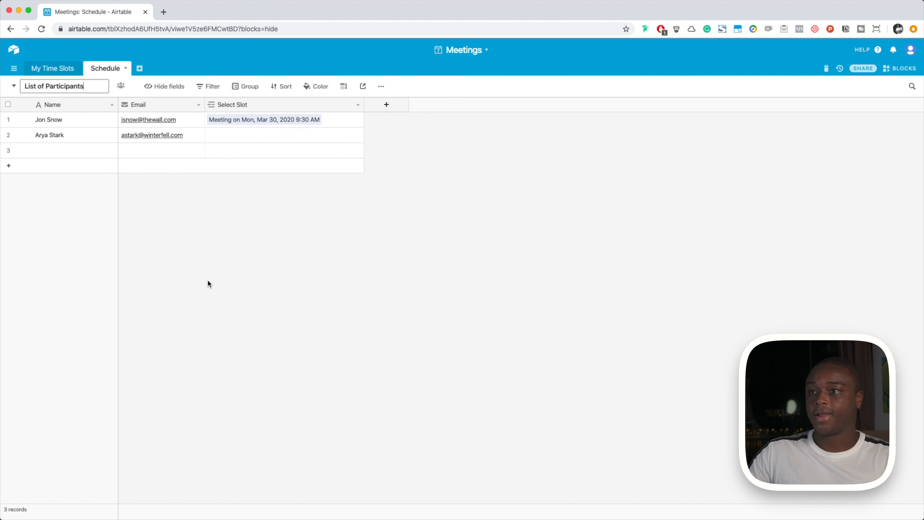
{"action": "left_click", "coordinate": [207, 280]}
Step: Add a grid view named Filled Slots to the My Time Slots table
{"action": "left_click", "coordinate": [63, 72]}
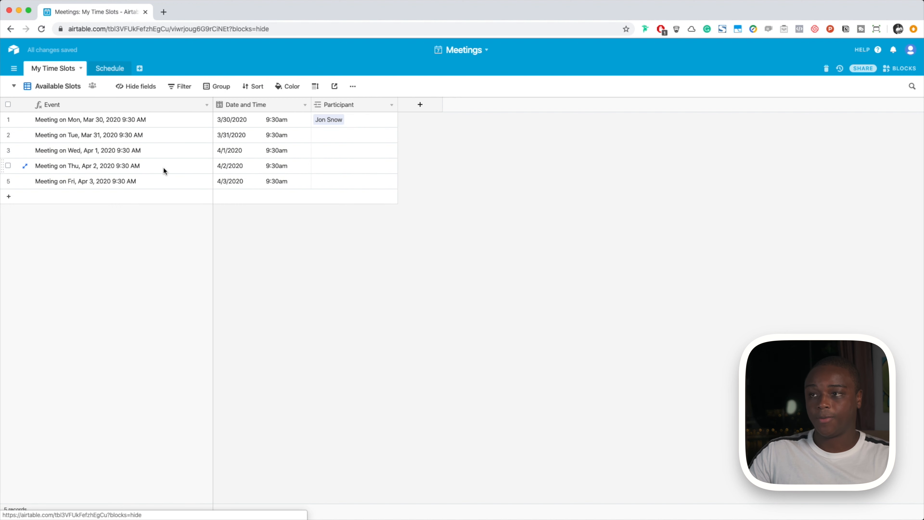
{"action": "left_click", "coordinate": [57, 87]}
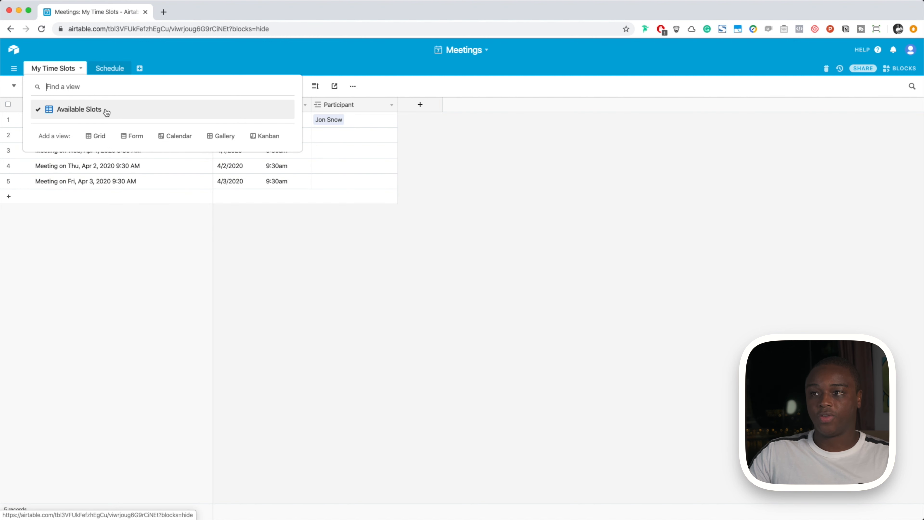
{"action": "left_click", "coordinate": [242, 278]}
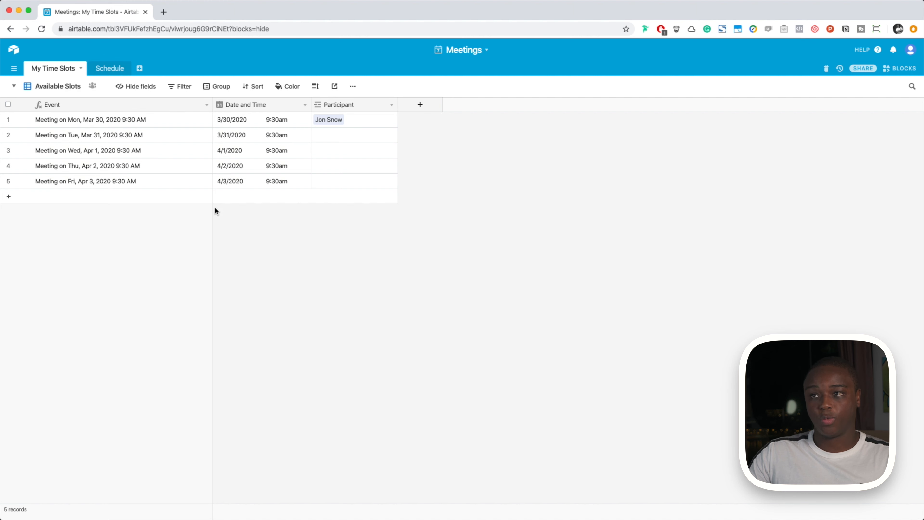
{"action": "left_click", "coordinate": [40, 87]}
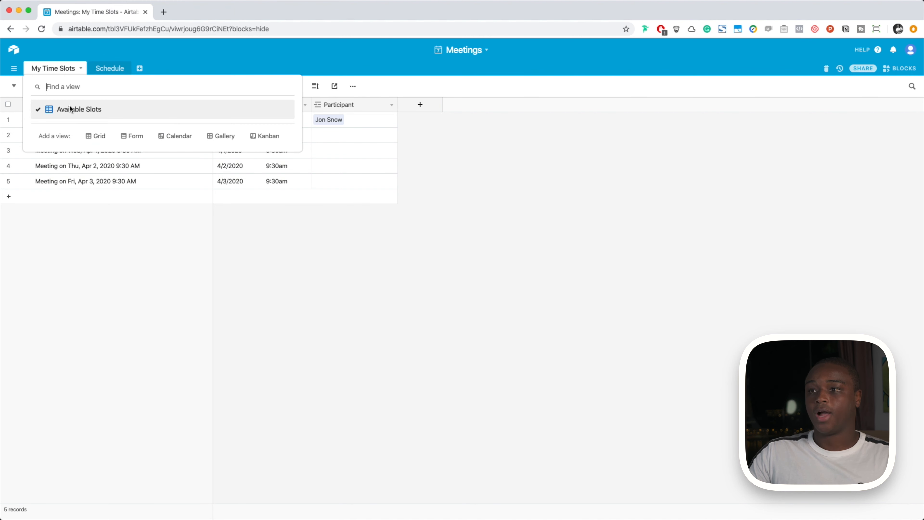
{"action": "left_click", "coordinate": [98, 138]}
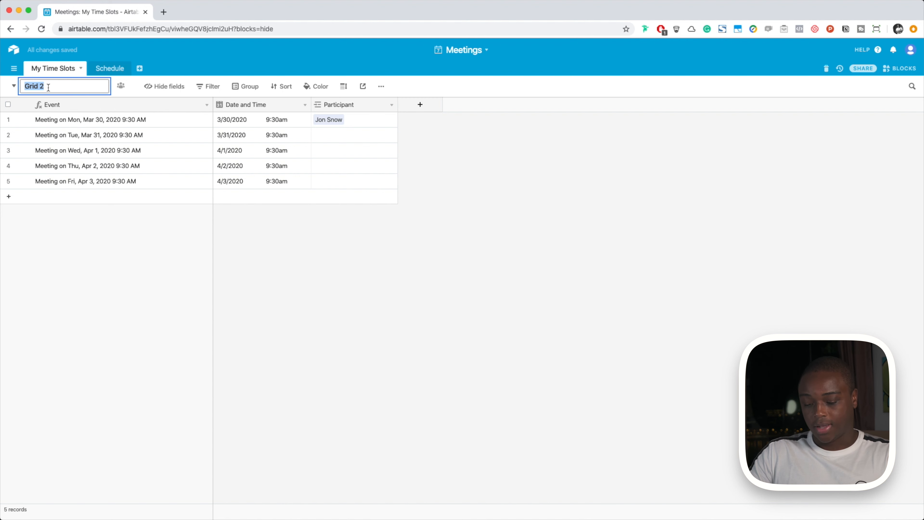
{"action": "type", "text": "Filled Slots"}
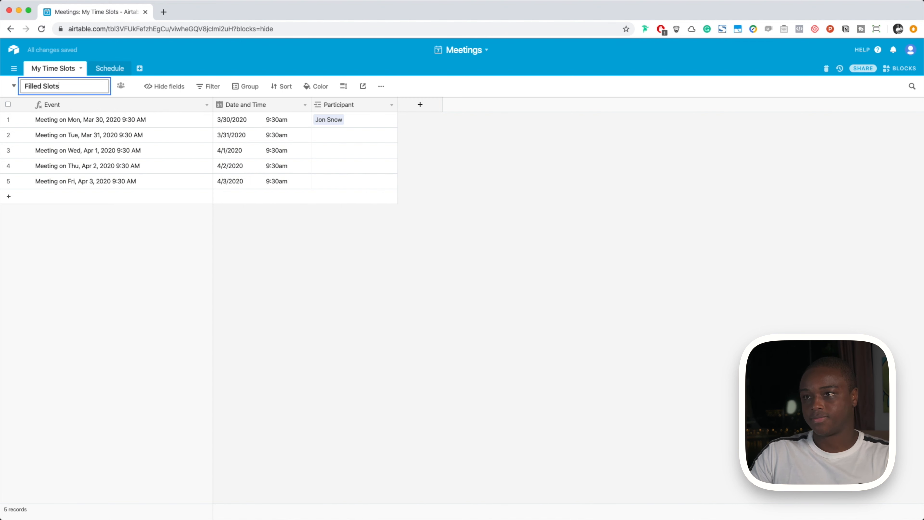
{"action": "key", "text": "Return"}
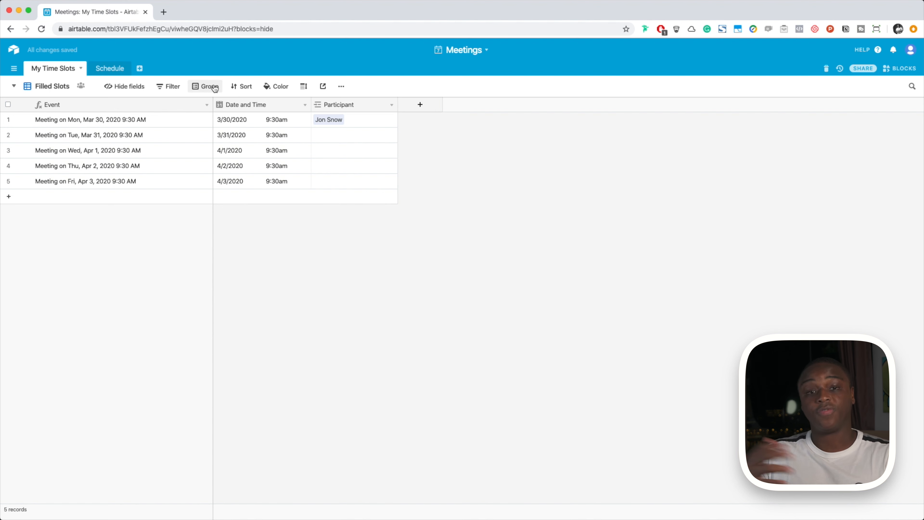
Step: Filter the Filled Slots view to records where Participant is not empty
{"action": "left_click", "coordinate": [174, 90]}
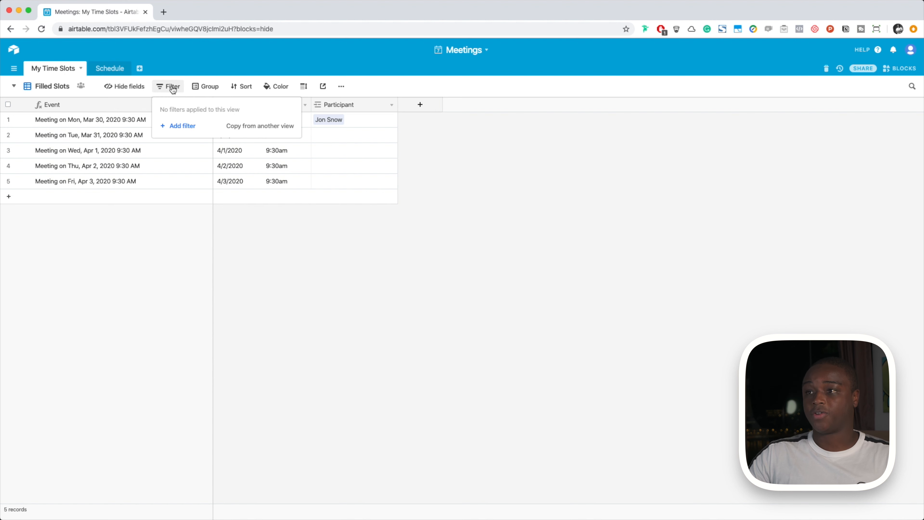
{"action": "left_click", "coordinate": [172, 126]}
{"action": "left_click", "coordinate": [227, 111]}
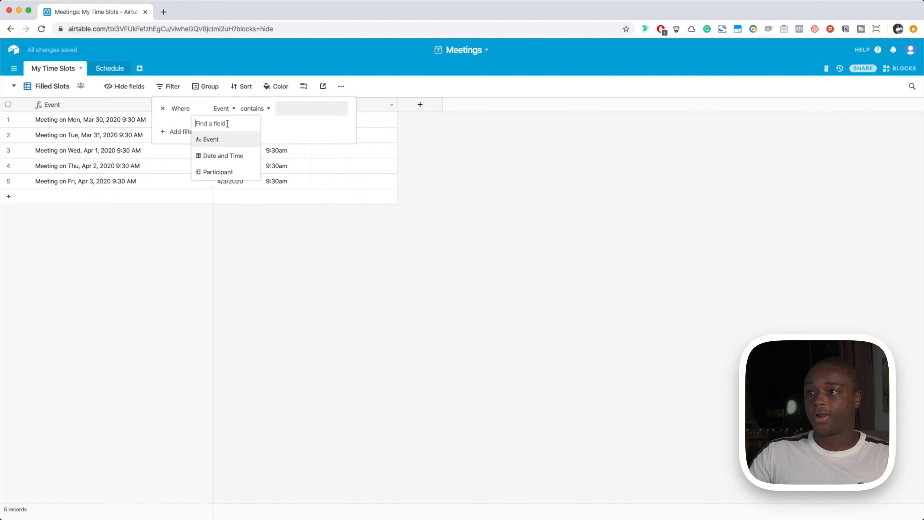
{"action": "left_click", "coordinate": [223, 174]}
{"action": "left_click", "coordinate": [256, 108]}
{"action": "left_click", "coordinate": [270, 189]}
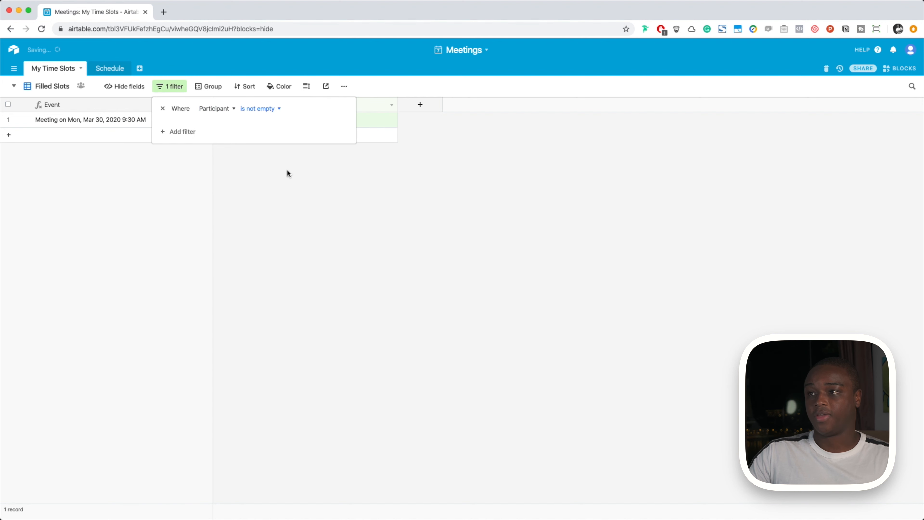
{"action": "left_click", "coordinate": [299, 192]}
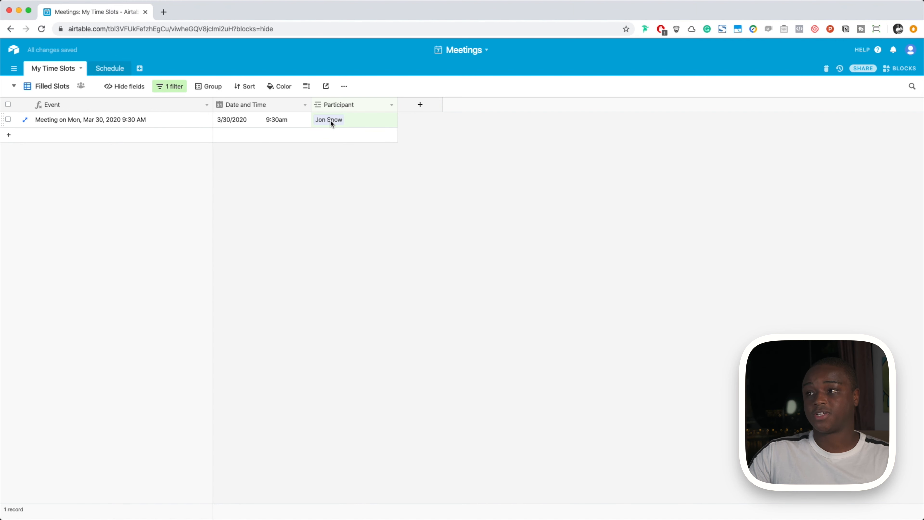
Step: Filter the Available Slots view to records where Participant is empty
{"action": "left_click", "coordinate": [42, 90]}
{"action": "left_click", "coordinate": [67, 108]}
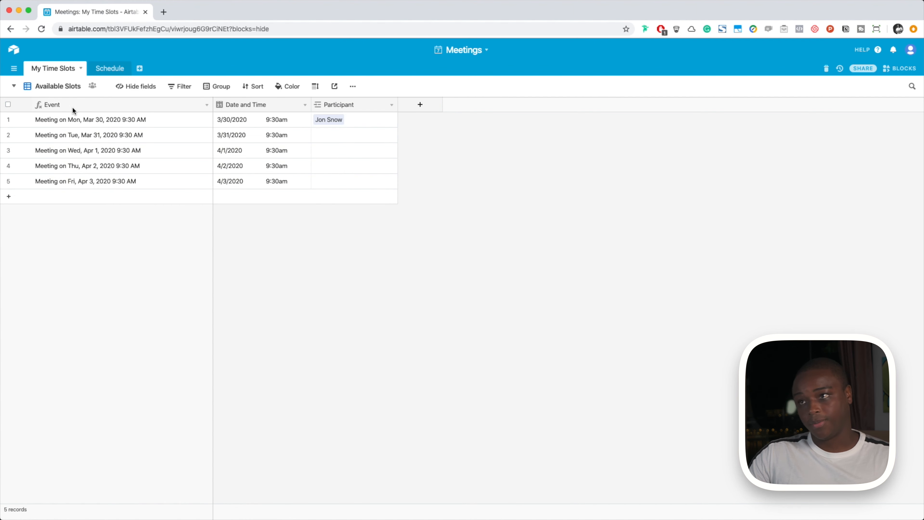
{"action": "left_click", "coordinate": [185, 87]}
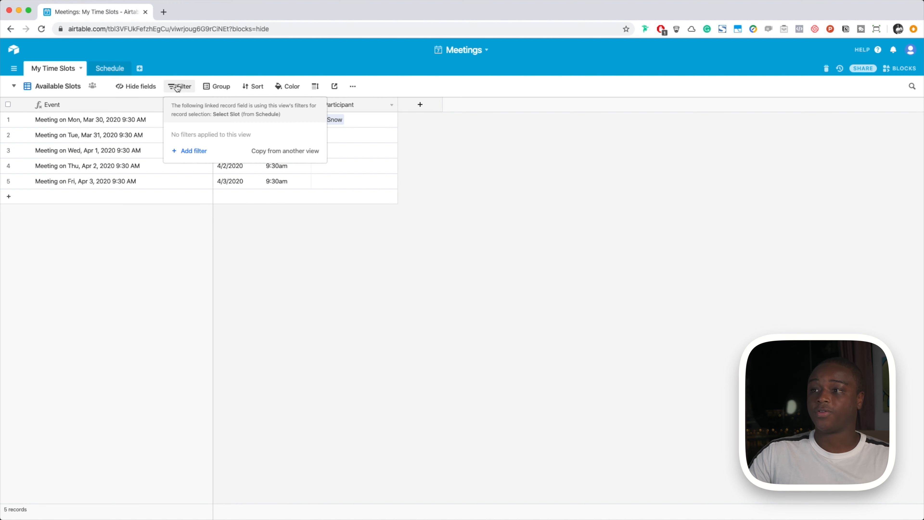
{"action": "left_click", "coordinate": [193, 151]}
{"action": "left_click", "coordinate": [237, 134]}
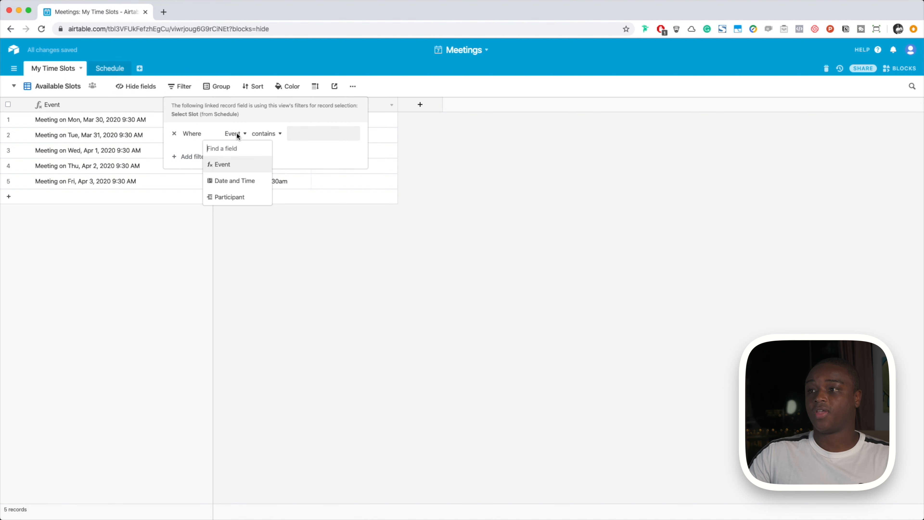
{"action": "left_click", "coordinate": [243, 201]}
{"action": "left_click", "coordinate": [271, 138]}
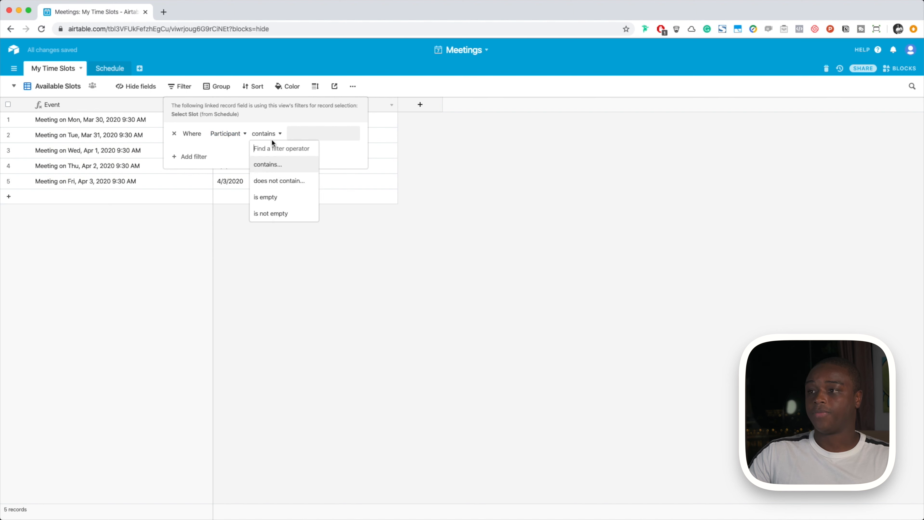
{"action": "left_click", "coordinate": [275, 199]}
{"action": "left_click", "coordinate": [332, 252]}
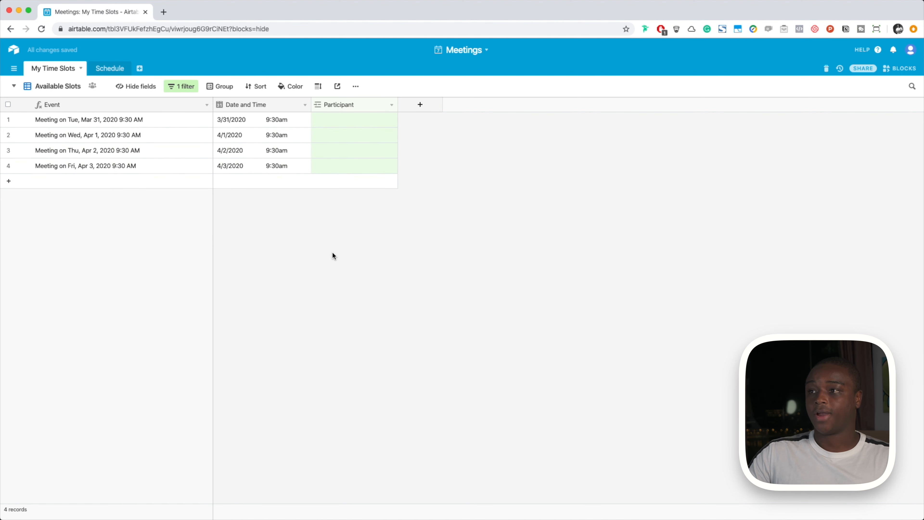
Step: Check which available time slots are offered for the second participant in the Schedule table, without selecting one
{"action": "left_click", "coordinate": [106, 69]}
{"action": "left_click", "coordinate": [223, 137]}
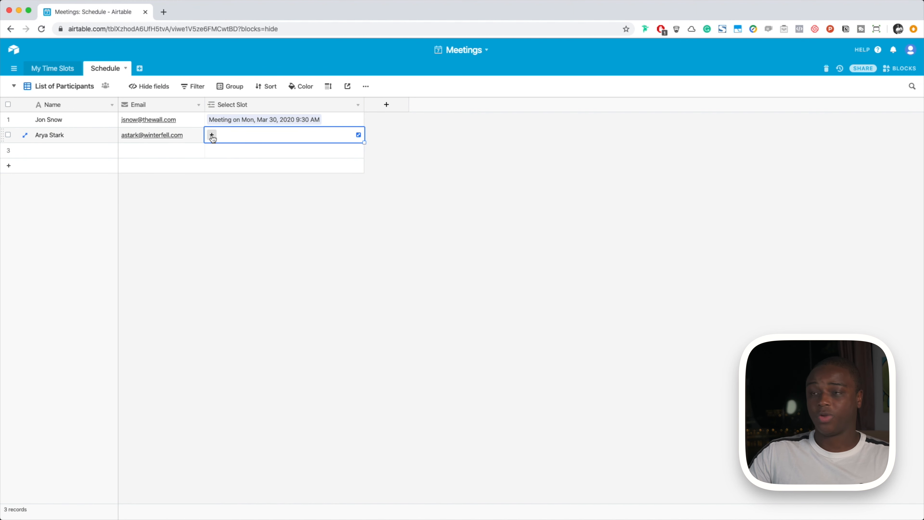
{"action": "left_click", "coordinate": [212, 135]}
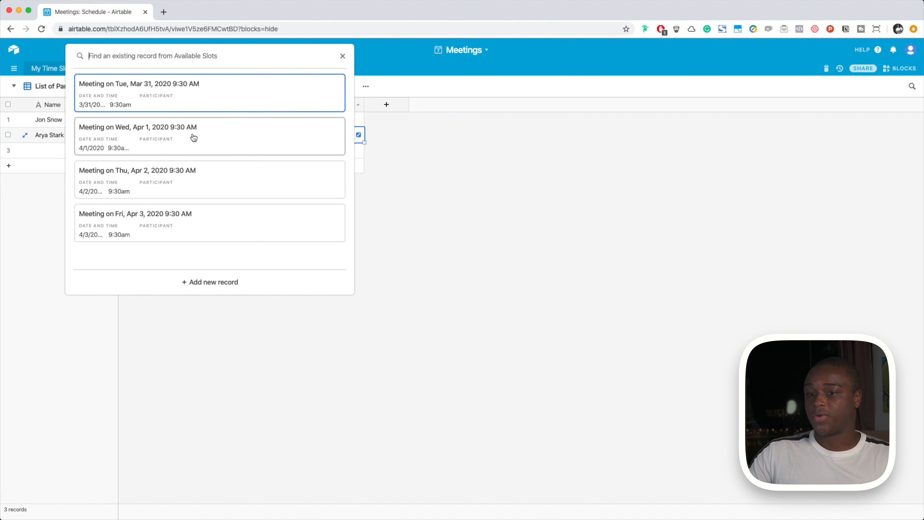
{"action": "left_click", "coordinate": [342, 57]}
{"action": "left_click", "coordinate": [229, 258]}
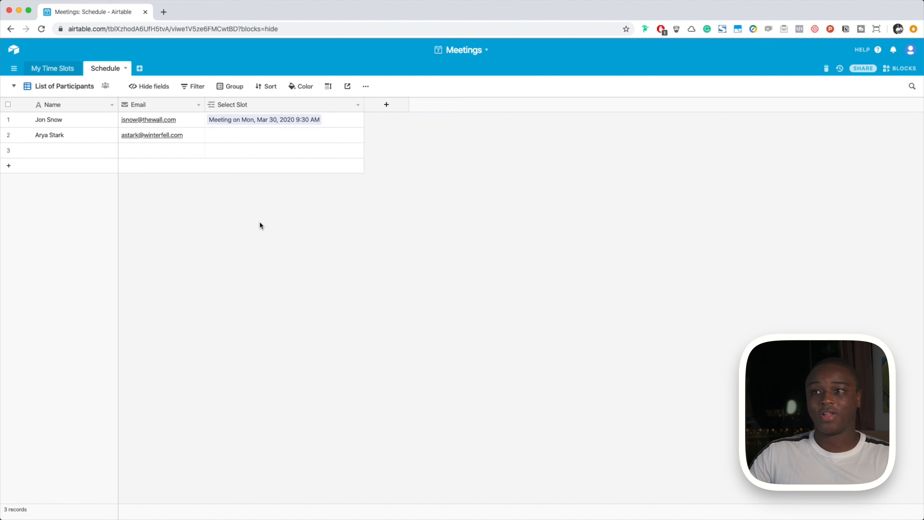
Step: Add a form view named Sign Up Sheet to the Schedule table
{"action": "left_click", "coordinate": [41, 88]}
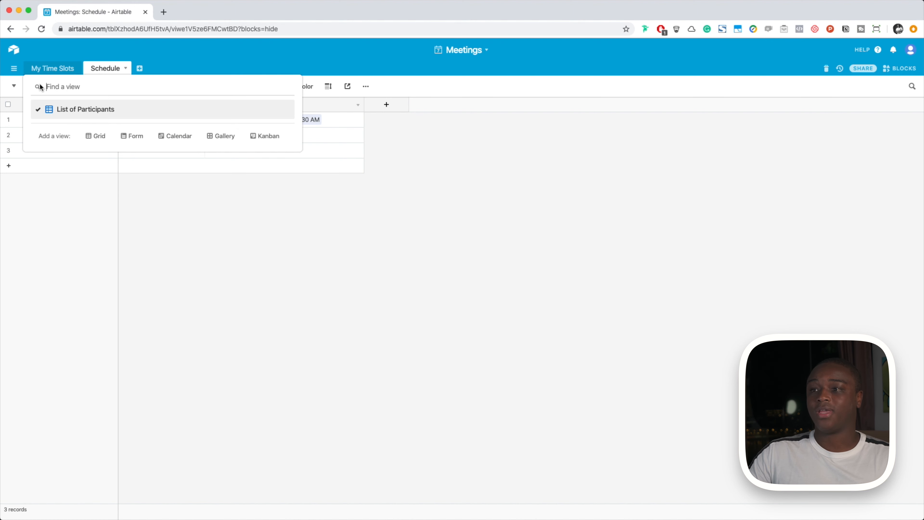
{"action": "left_click", "coordinate": [135, 135]}
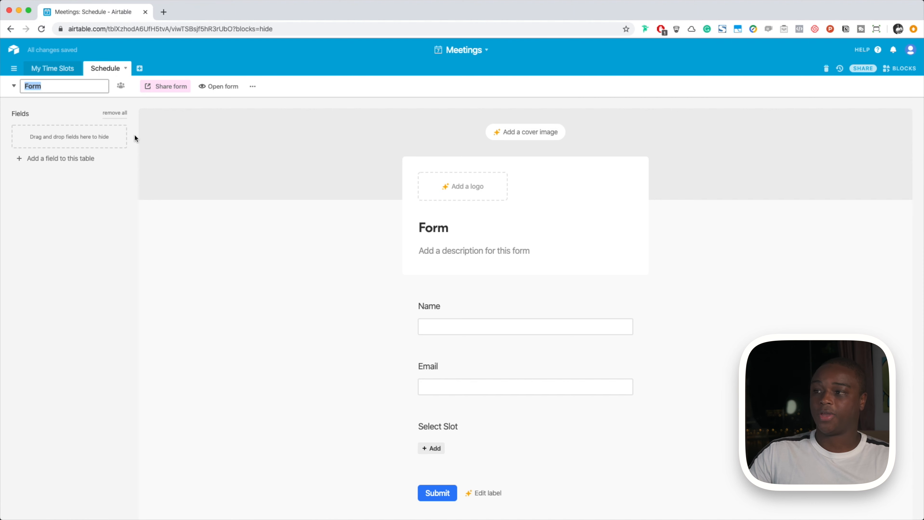
{"action": "scroll", "coordinate": [472, 438], "scroll_direction": "down", "scroll_amount": 6}
{"action": "scroll", "coordinate": [472, 438], "scroll_direction": "up", "scroll_amount": 6}
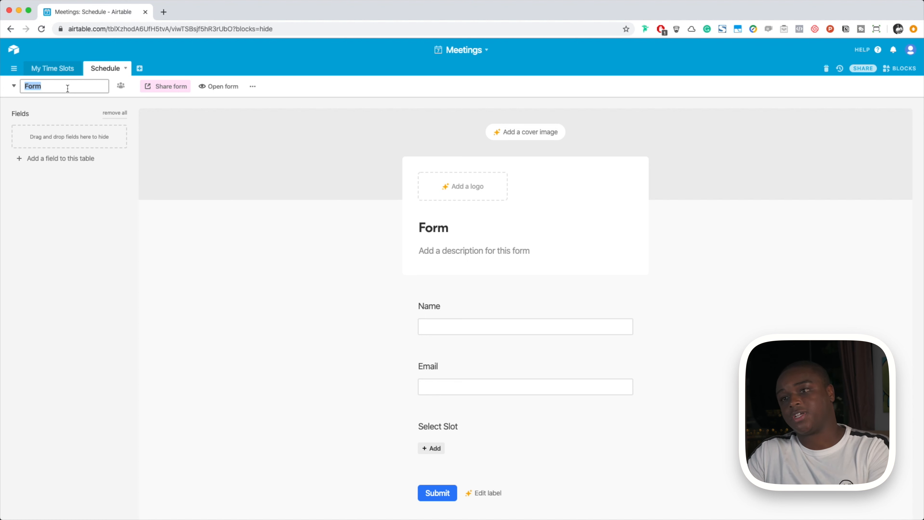
{"action": "type", "text": "Sign"}
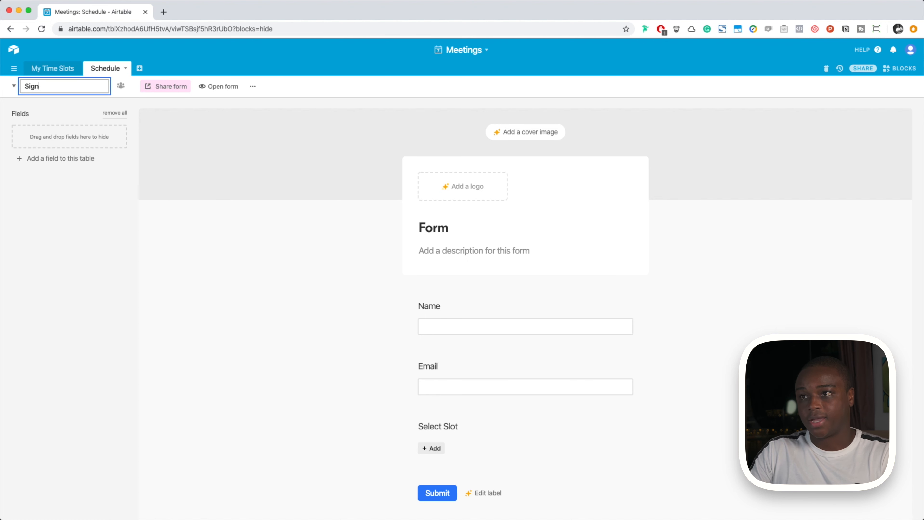
{"action": "type", "text": " Up Sheet"}
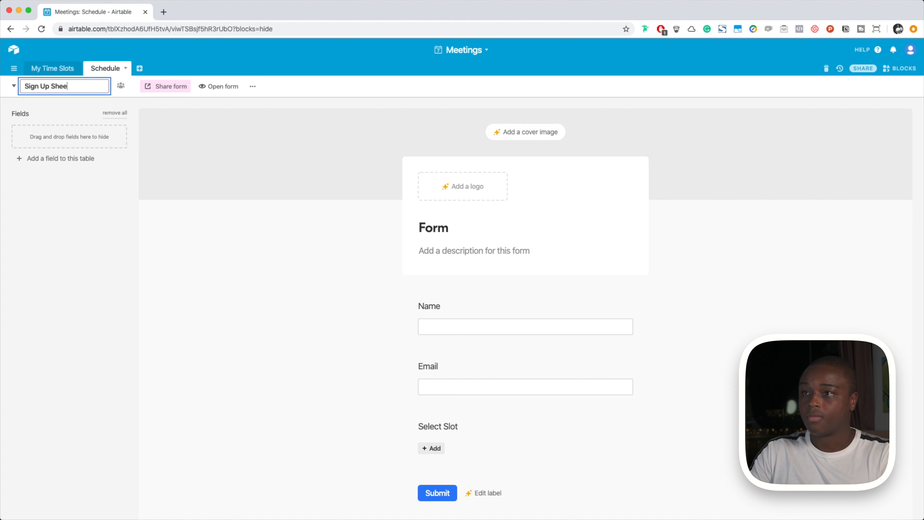
{"action": "key", "text": "Return"}
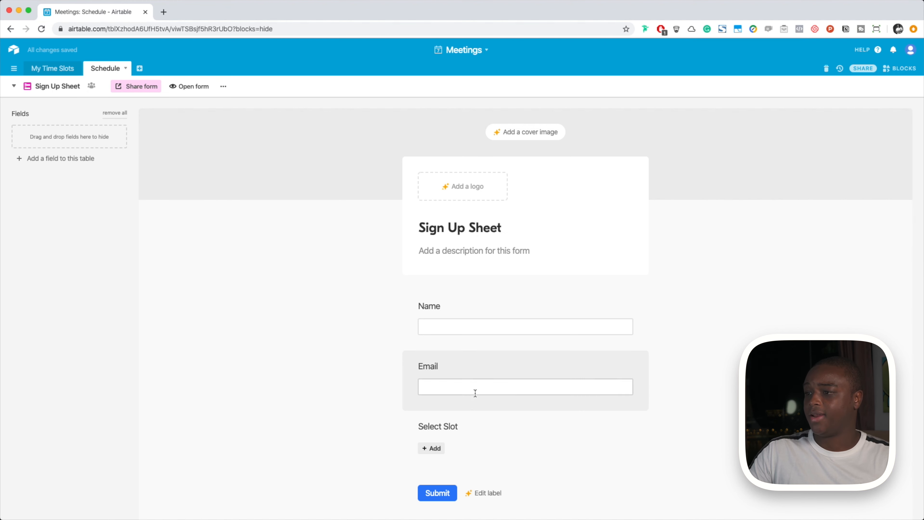
Step: Open the live Sign Up Sheet form and fill in the participant's name and email
{"action": "scroll", "coordinate": [530, 410], "scroll_direction": "down", "scroll_amount": 6}
{"action": "scroll", "coordinate": [531, 409], "scroll_direction": "up", "scroll_amount": 6}
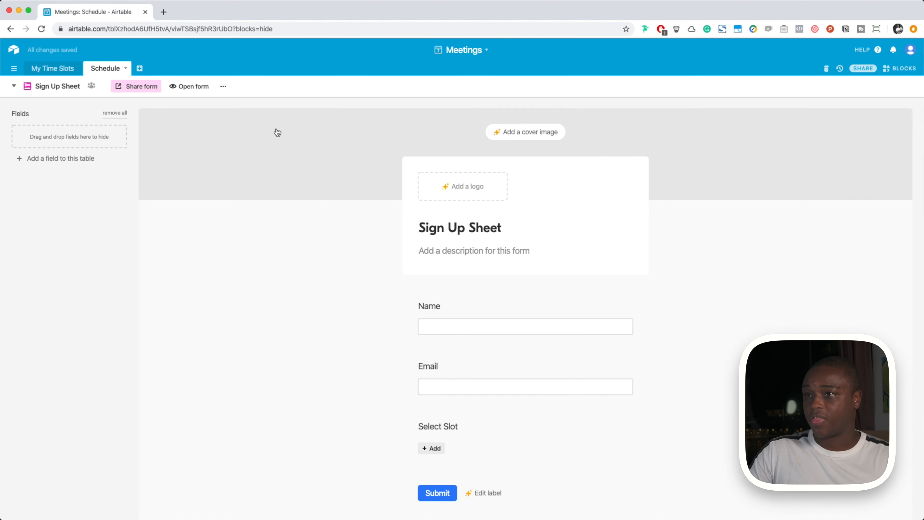
{"action": "left_click", "coordinate": [188, 89]}
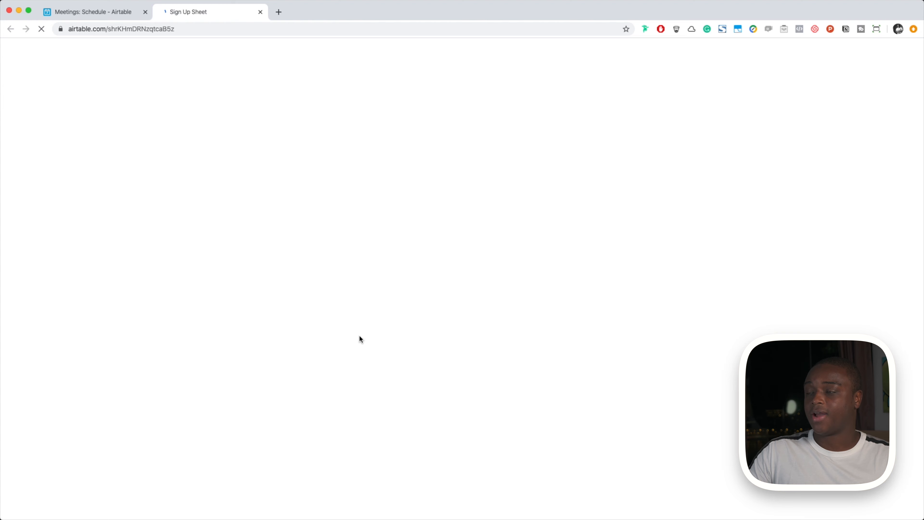
{"action": "left_click", "coordinate": [391, 138]}
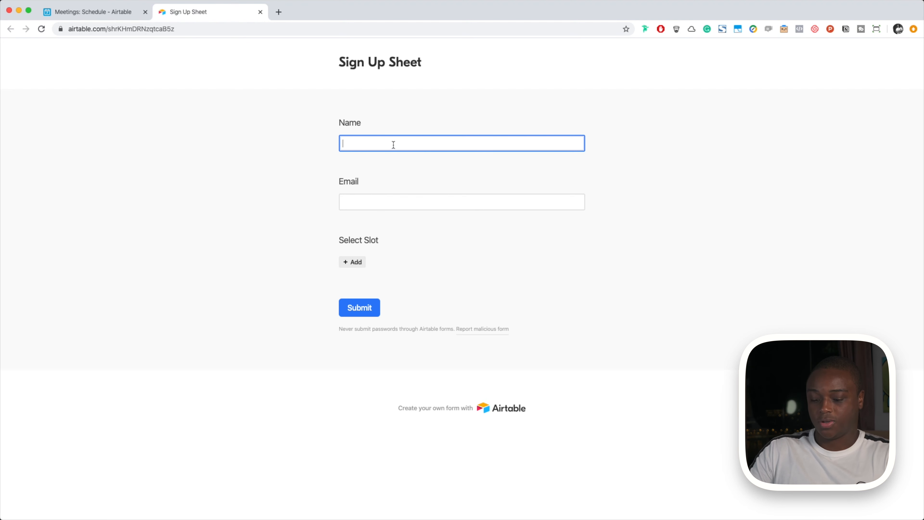
{"action": "type", "text": "Ned Stark"}
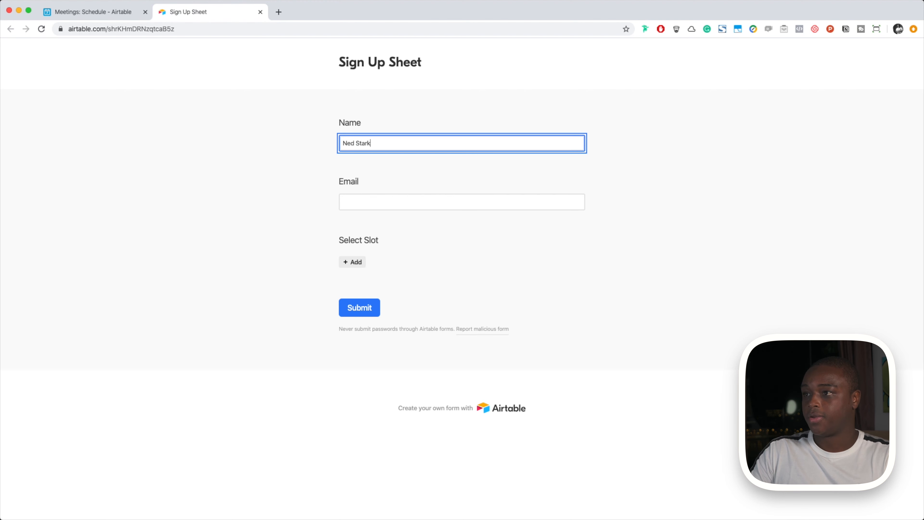
{"action": "key", "text": "Tab"}
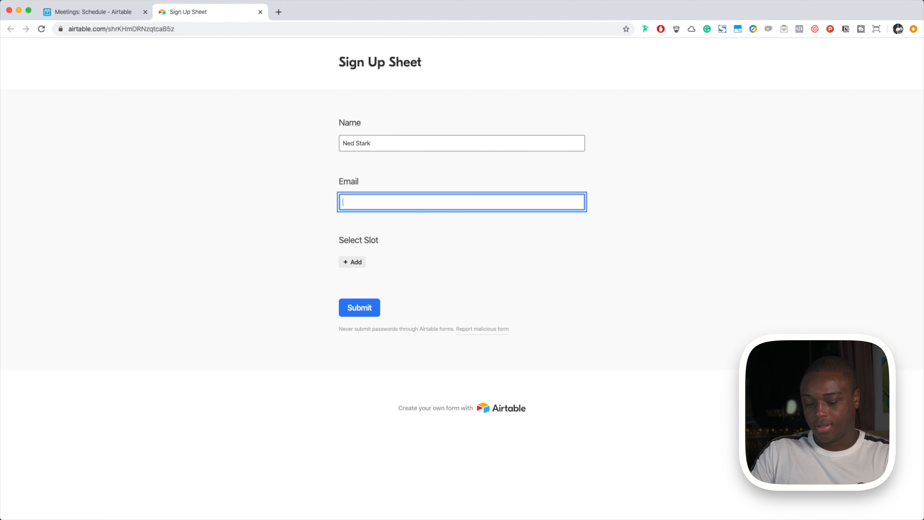
{"action": "type", "text": "nstark@winterfell.com"}
Step: Select the Meeting on Tue, Mar 31, 2020 9:30 AM slot in the form and submit it
{"action": "left_click", "coordinate": [359, 261]}
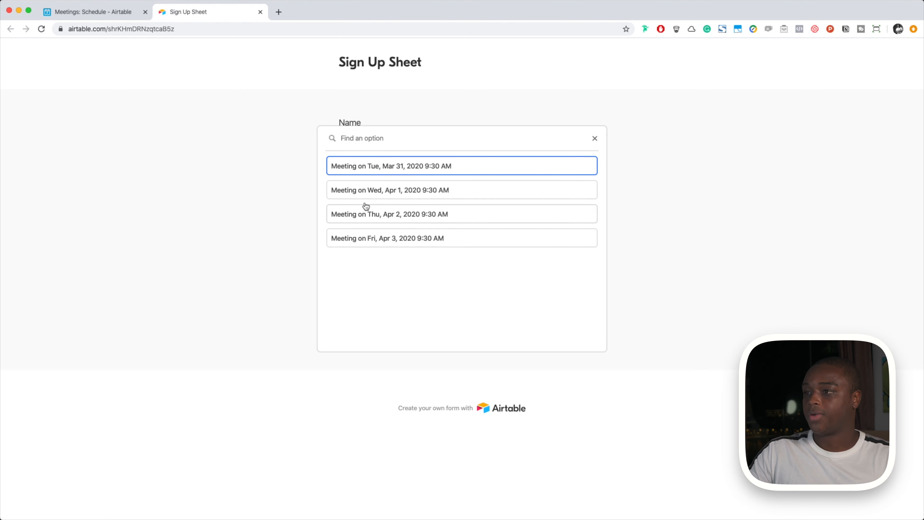
{"action": "left_click", "coordinate": [389, 173]}
{"action": "left_click", "coordinate": [360, 318]}
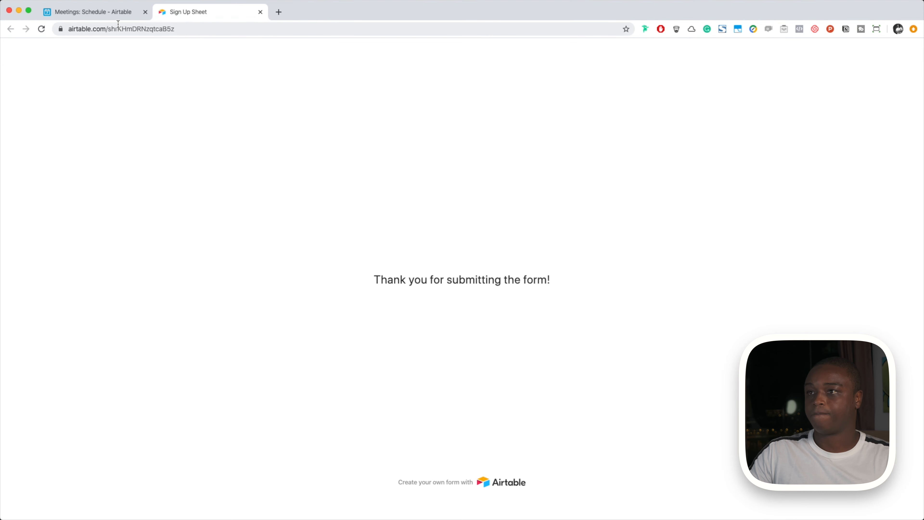
Step: Return to the Meetings base's List of Participants view and delete the empty record
{"action": "left_click", "coordinate": [109, 12]}
{"action": "left_click", "coordinate": [49, 86]}
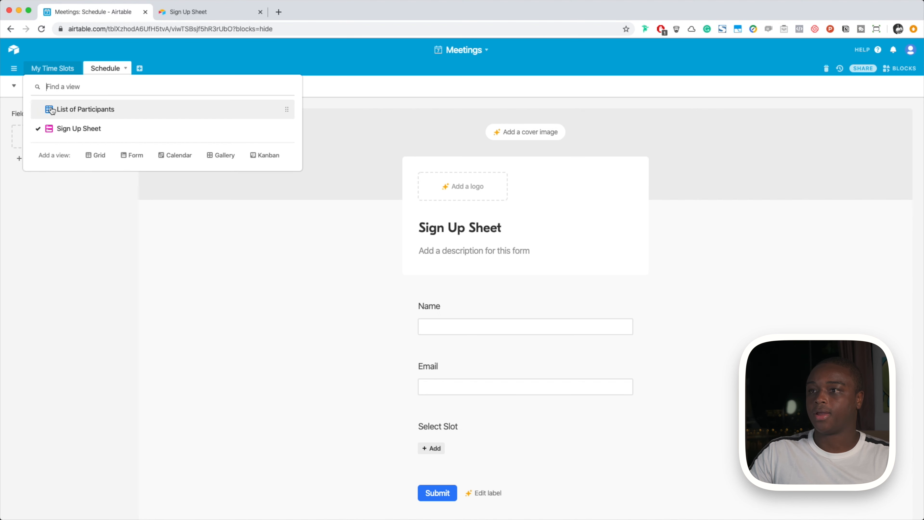
{"action": "left_click", "coordinate": [51, 107]}
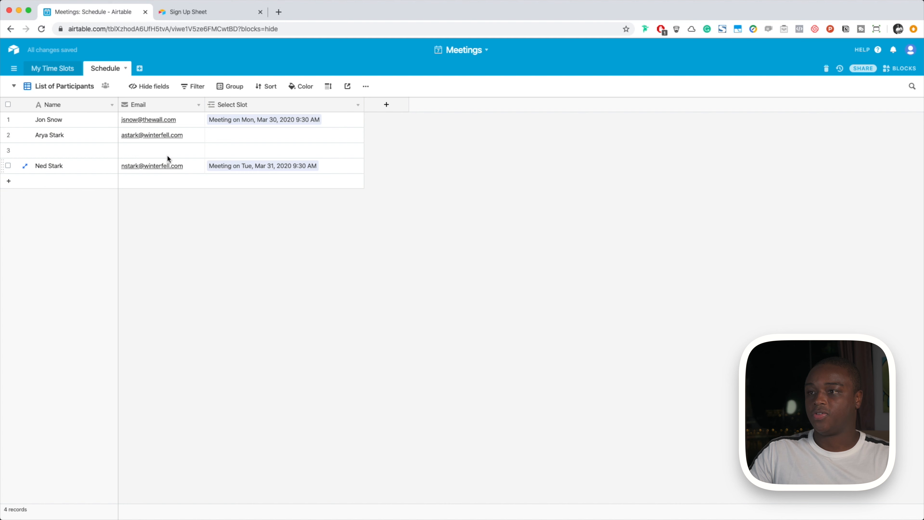
{"action": "left_click", "coordinate": [81, 149]}
{"action": "right_click", "coordinate": [81, 150]}
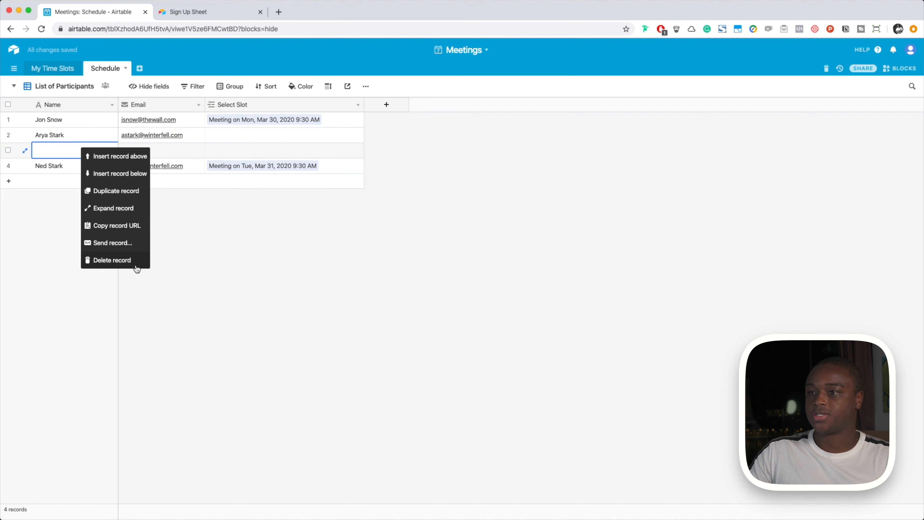
{"action": "left_click", "coordinate": [127, 260]}
Step: Link the second participant's Select Slot field to Meeting on Wed, Apr 1, 2020 9:30 AM
{"action": "left_click", "coordinate": [226, 136]}
{"action": "left_click", "coordinate": [212, 135]}
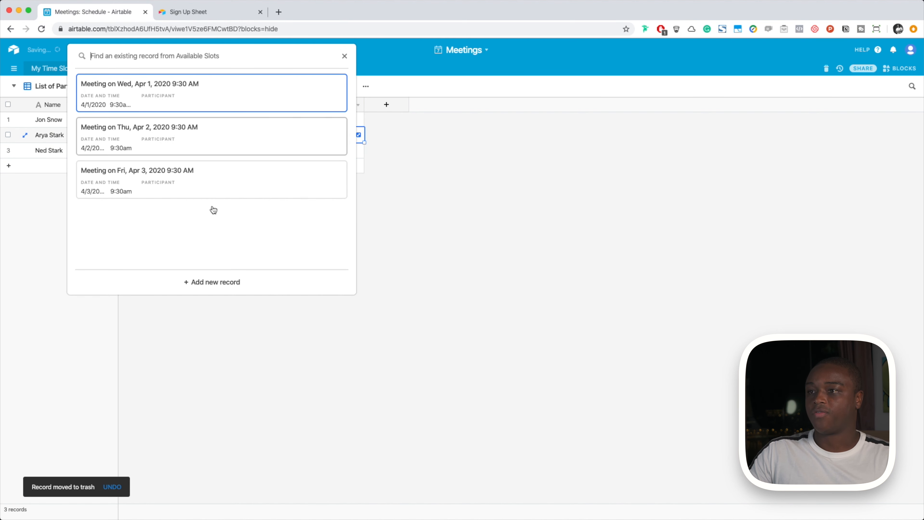
{"action": "left_click", "coordinate": [167, 103]}
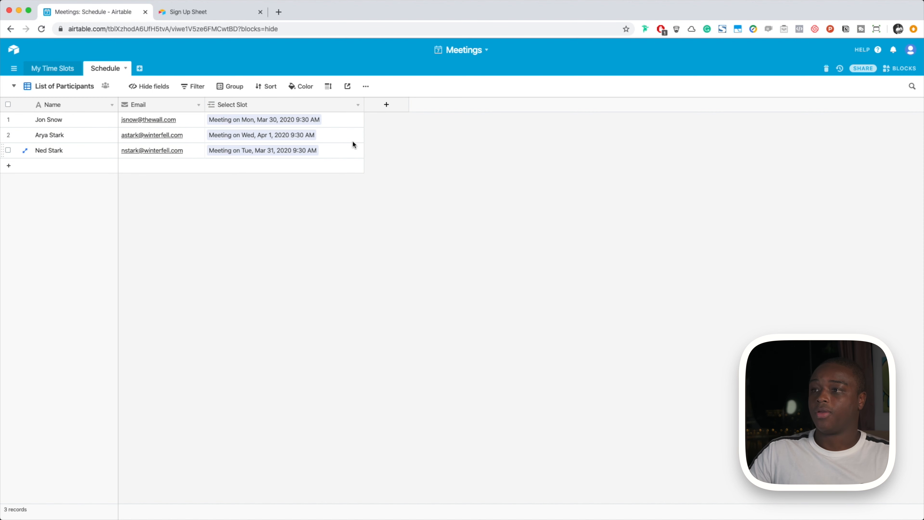
Step: Add a calendar view to the Schedule table and return to the List of Participants view
{"action": "left_click", "coordinate": [49, 89]}
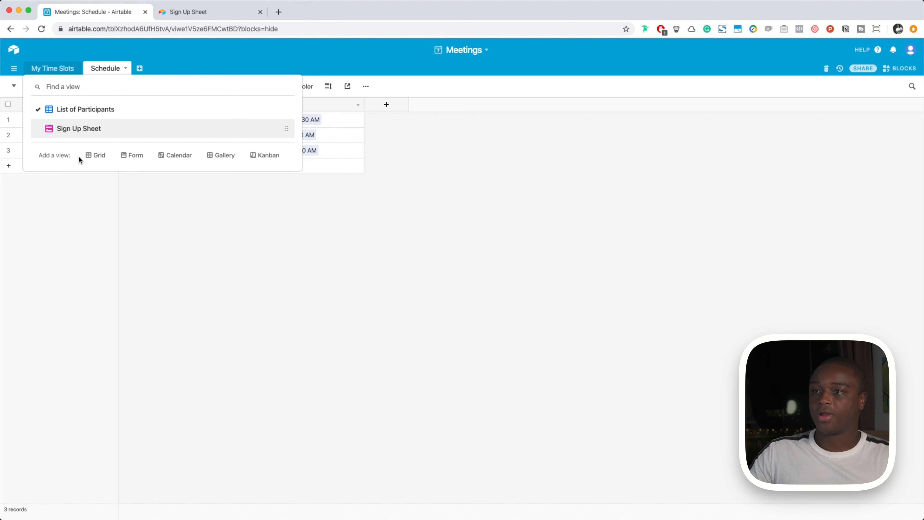
{"action": "left_click", "coordinate": [174, 156]}
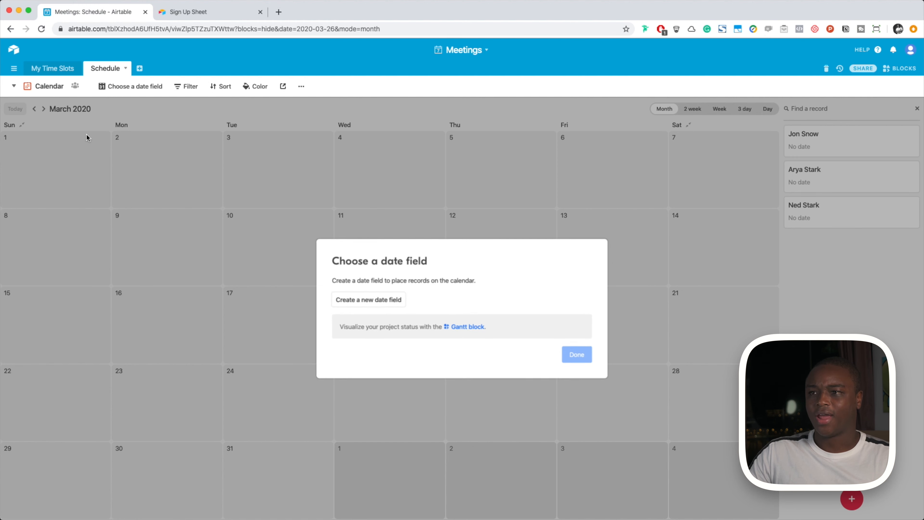
{"action": "left_click", "coordinate": [40, 86]}
{"action": "left_click", "coordinate": [76, 111]}
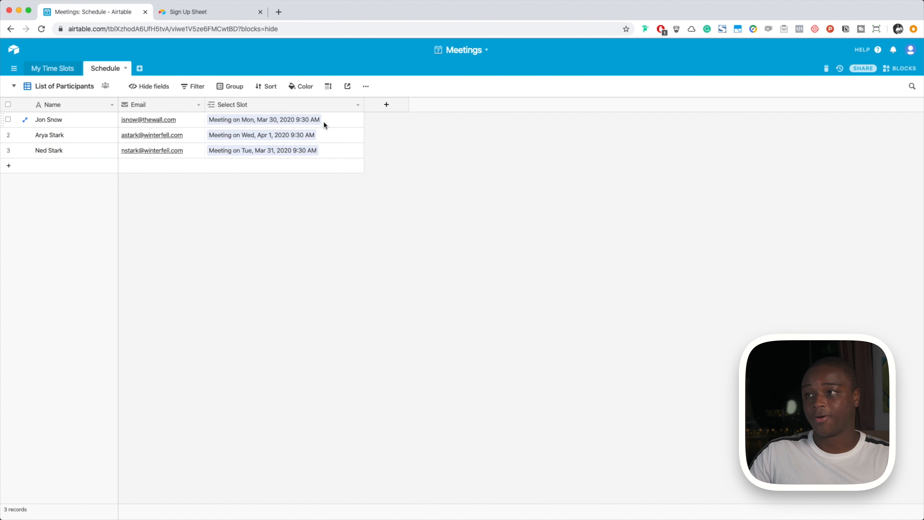
Step: Add a Lookup field to the Schedule table that pulls Date and Time through Select Slot, and widen its column
{"action": "left_click", "coordinate": [393, 104]}
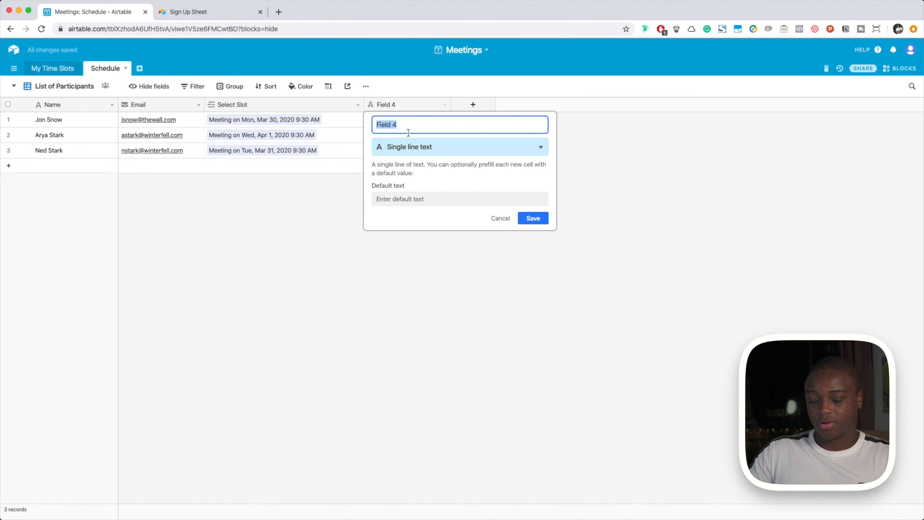
{"action": "left_click", "coordinate": [406, 152]}
{"action": "scroll", "coordinate": [429, 324], "scroll_direction": "down", "scroll_amount": 4}
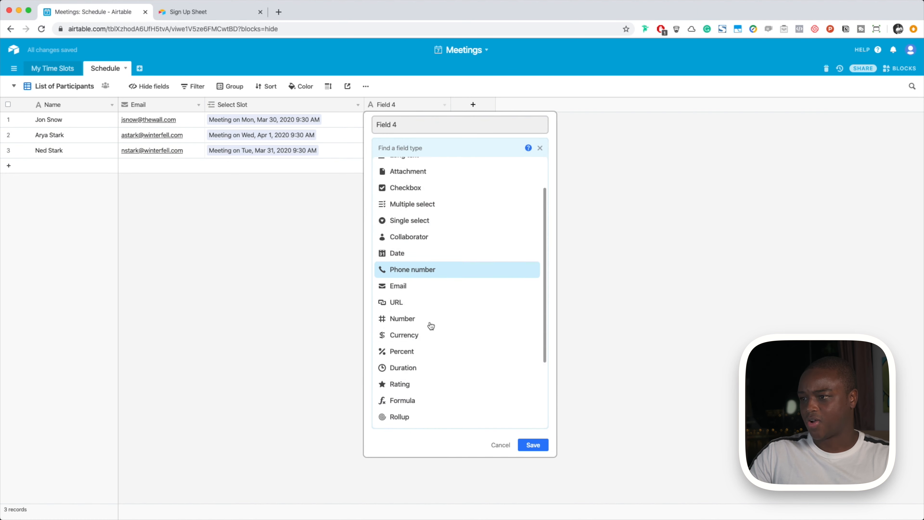
{"action": "left_click", "coordinate": [422, 352]}
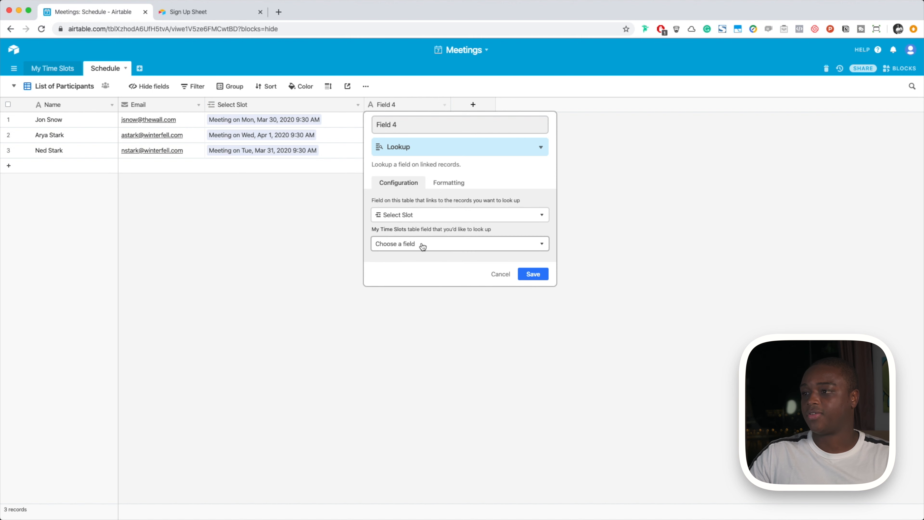
{"action": "left_click", "coordinate": [392, 216]}
{"action": "left_click", "coordinate": [386, 247]}
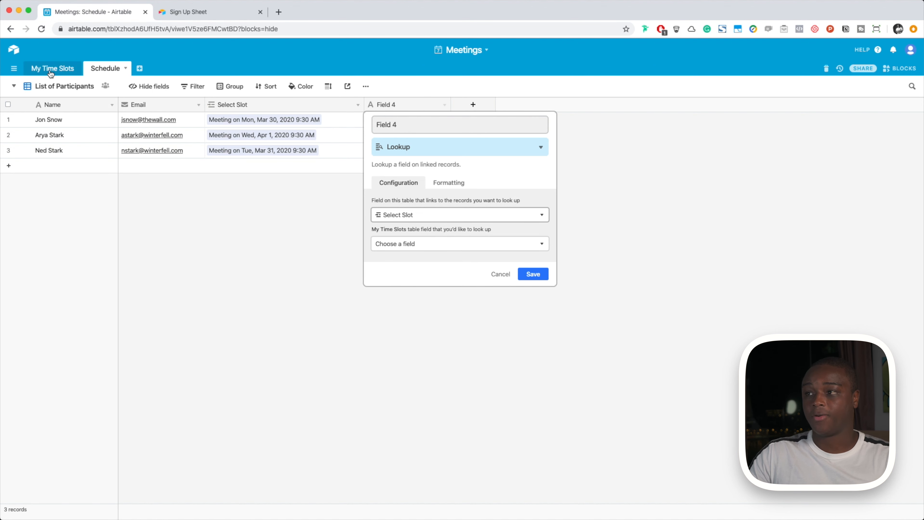
{"action": "left_click", "coordinate": [433, 243]}
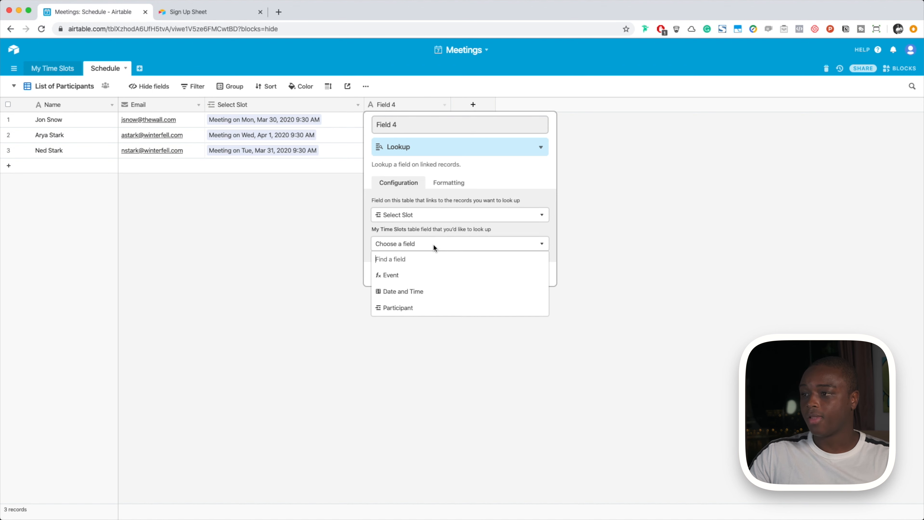
{"action": "left_click", "coordinate": [414, 293]}
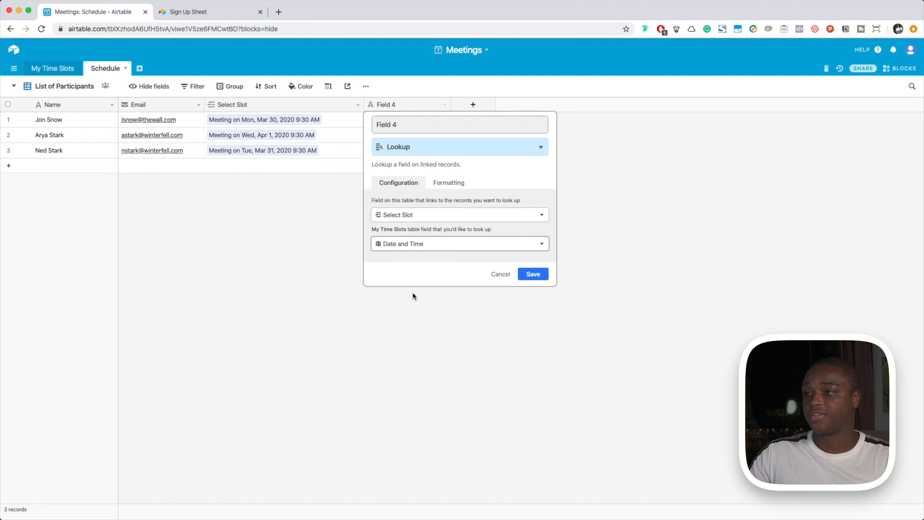
{"action": "left_click", "coordinate": [442, 191]}
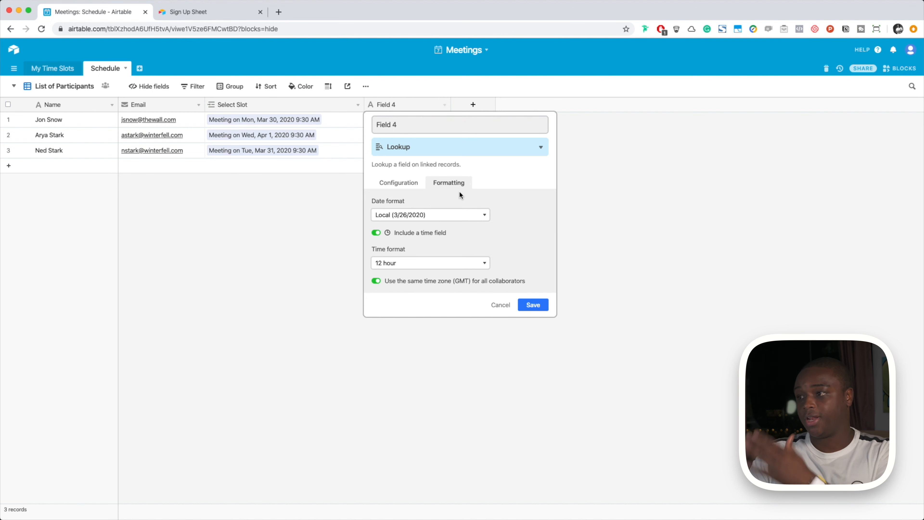
{"action": "left_click", "coordinate": [534, 304]}
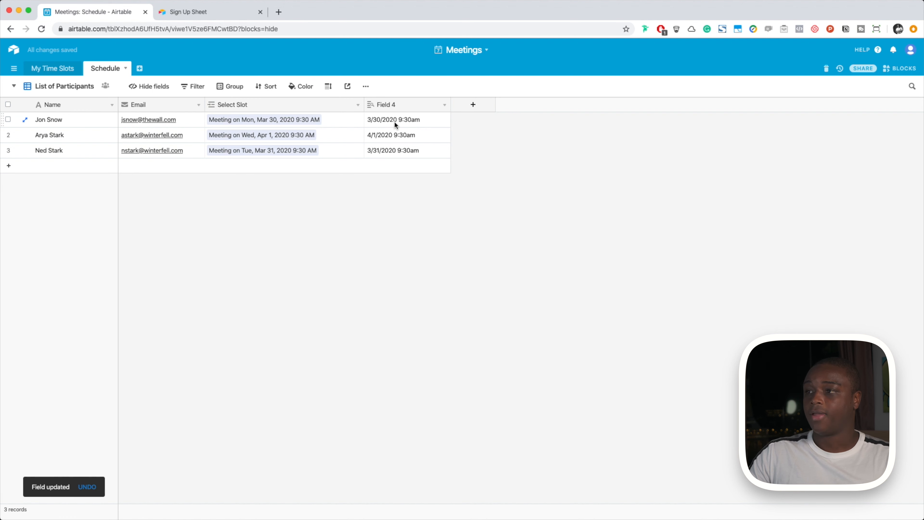
{"action": "left_click_drag", "start_coordinate": [450, 105], "coordinate": [473, 104]}
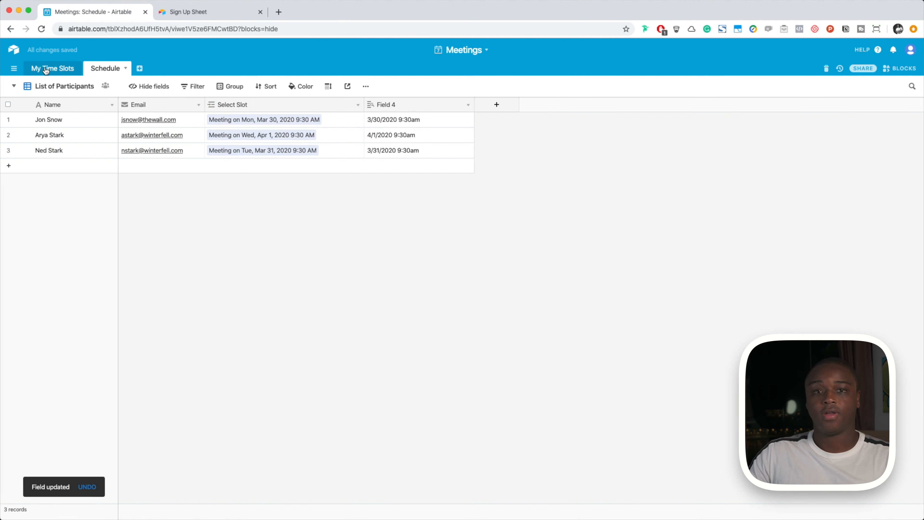
Step: Set the Schedule table's Calendar view to place records by the Field 4 lookup date field
{"action": "left_click", "coordinate": [52, 86]}
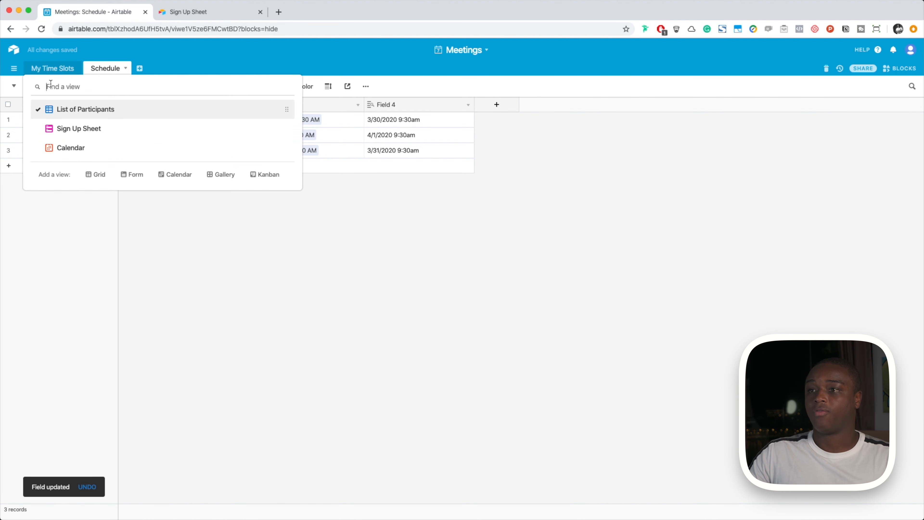
{"action": "left_click", "coordinate": [69, 149]}
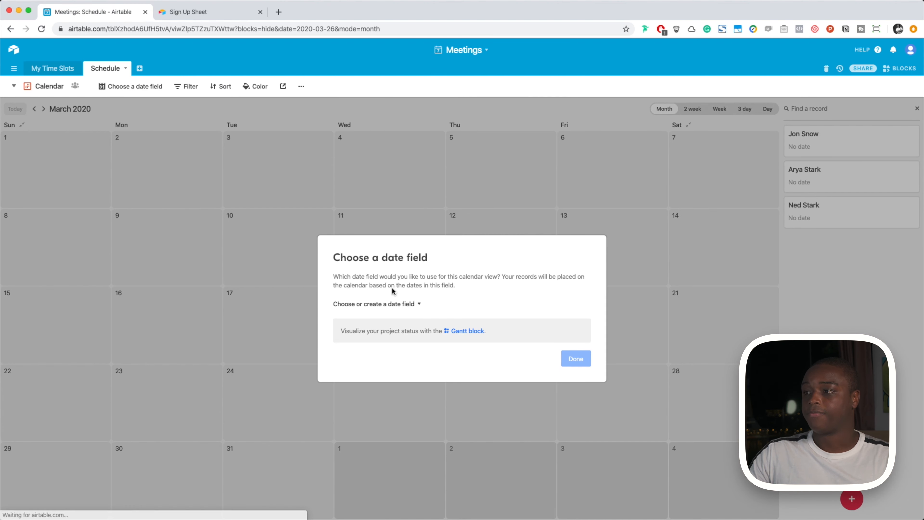
{"action": "left_click", "coordinate": [388, 305]}
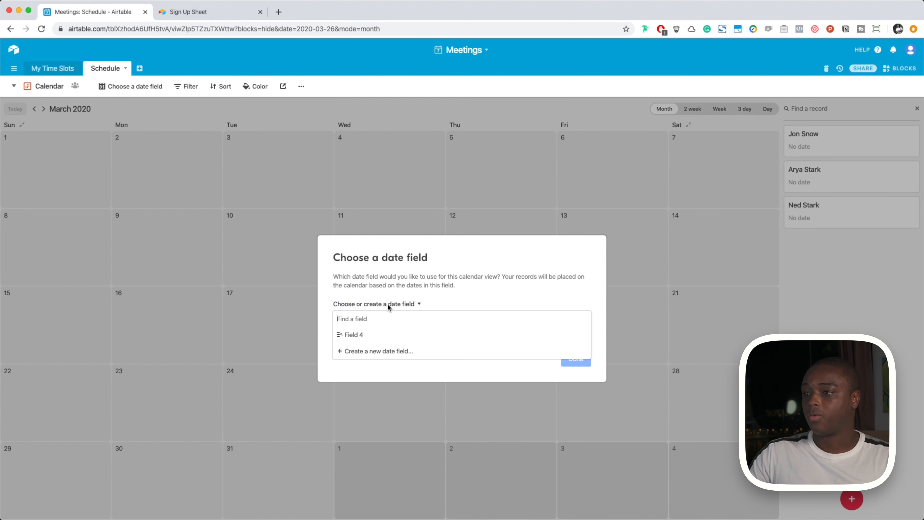
{"action": "left_click", "coordinate": [366, 334]}
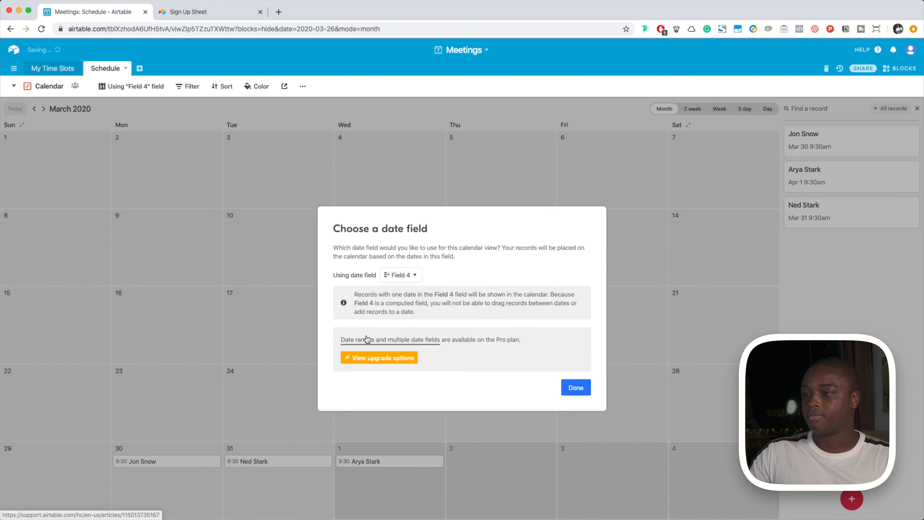
{"action": "left_click", "coordinate": [574, 388]}
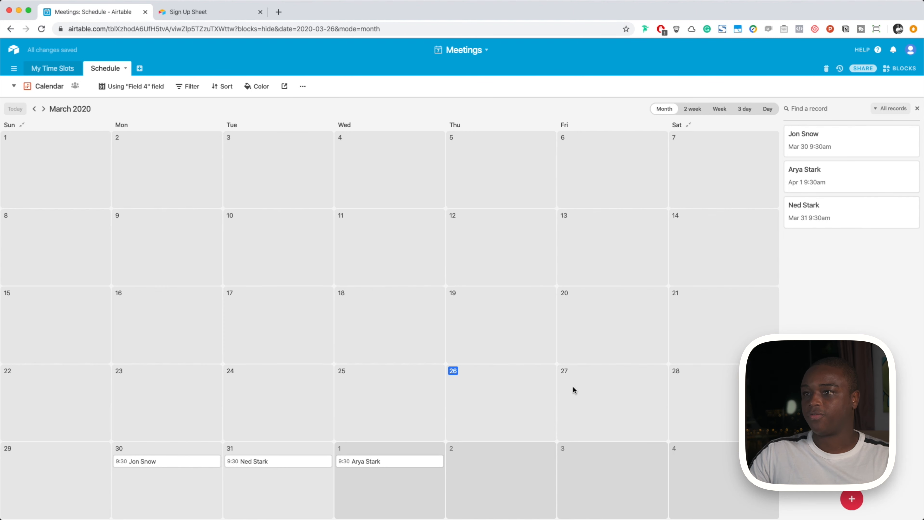
Step: Rename the Field 4 lookup field to Start Time in the List of Participants view
{"action": "left_click", "coordinate": [46, 87]}
{"action": "left_click", "coordinate": [69, 108]}
{"action": "double_click", "coordinate": [391, 105]}
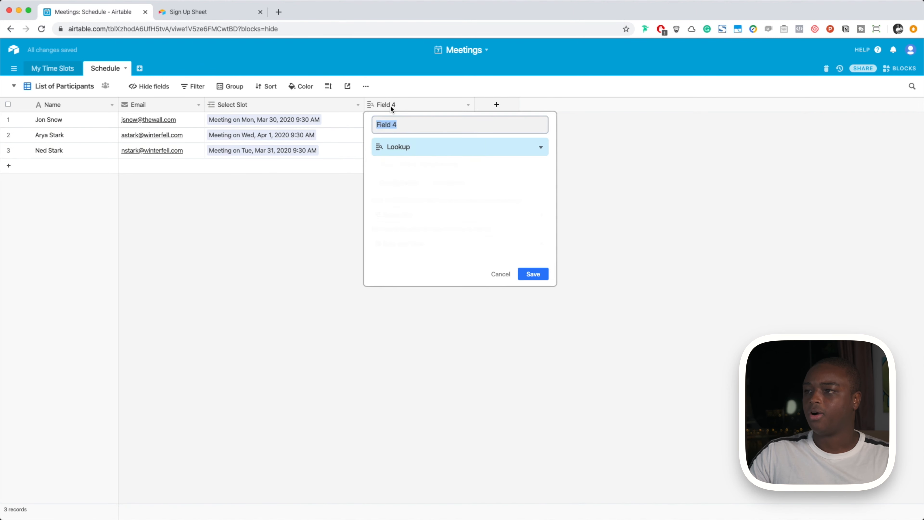
{"action": "type", "text": "Start Time"}
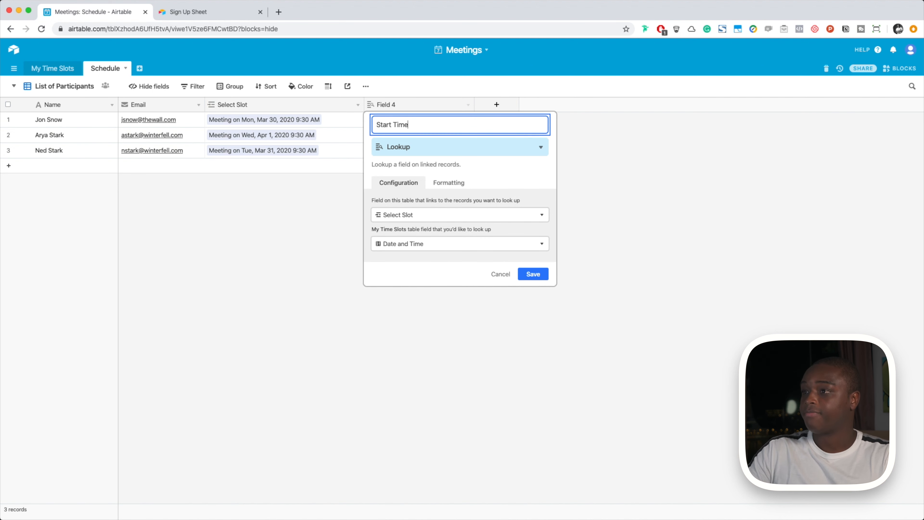
{"action": "left_click", "coordinate": [533, 275]}
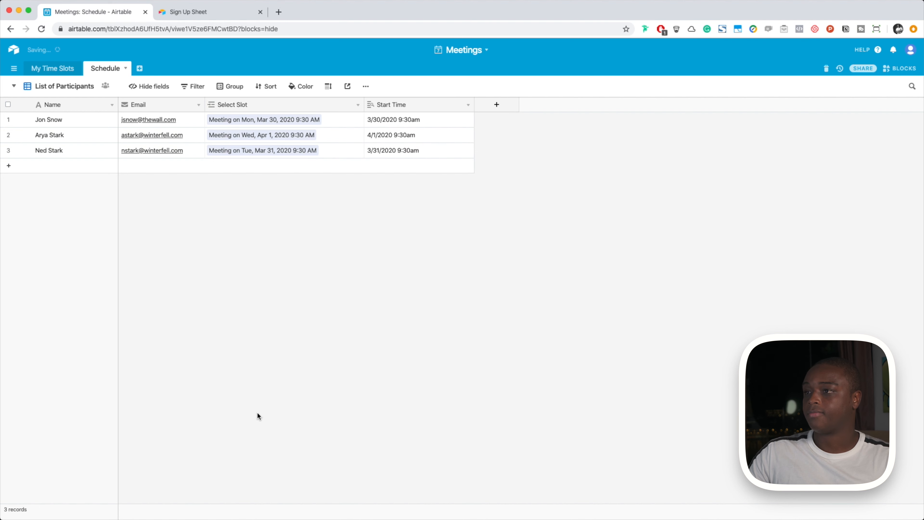
Step: Return to the Schedule table's Calendar view and show the meetings in the 2 week layout
{"action": "left_click", "coordinate": [54, 91]}
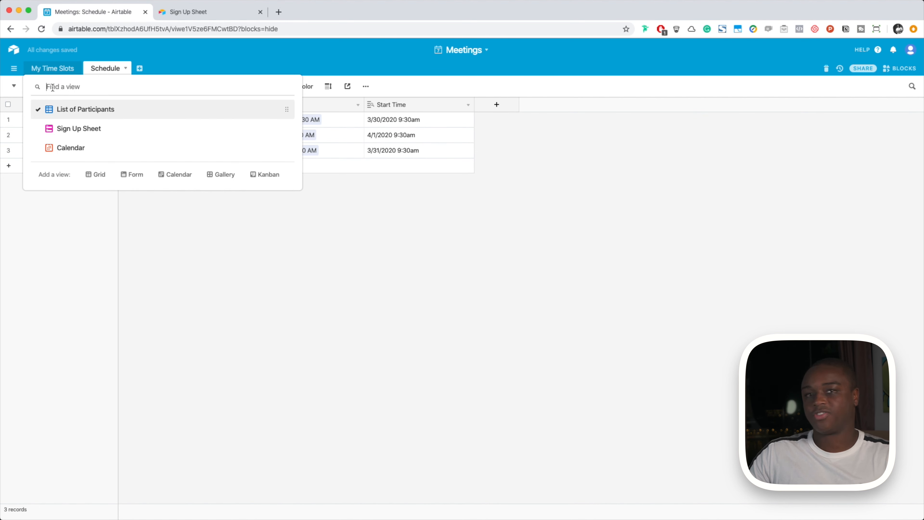
{"action": "left_click", "coordinate": [72, 148]}
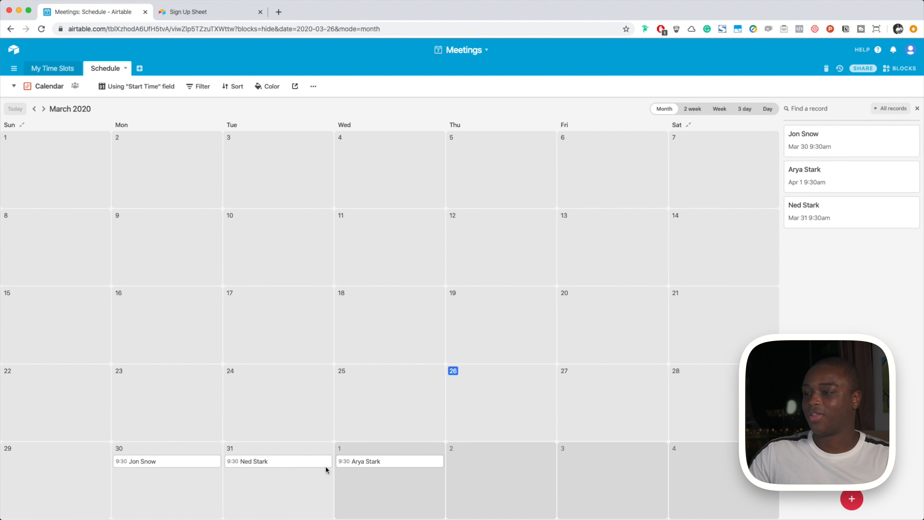
{"action": "left_click", "coordinate": [697, 110]}
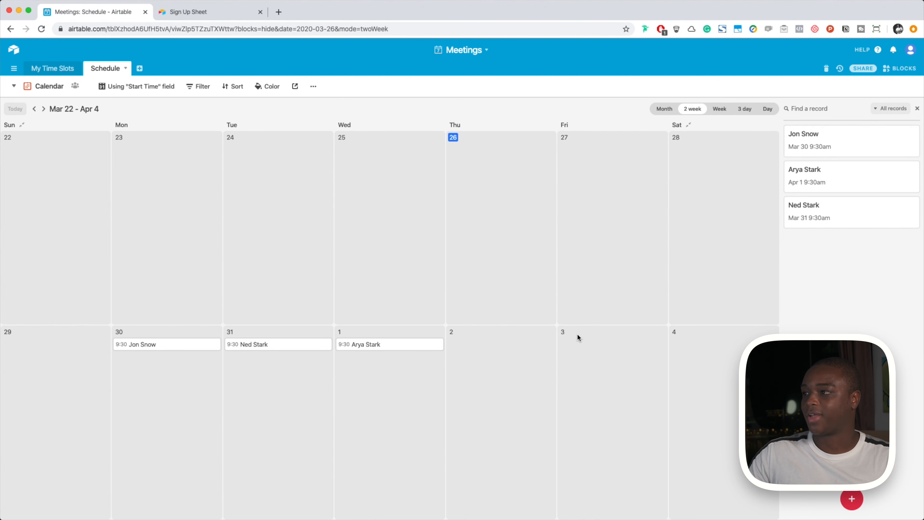